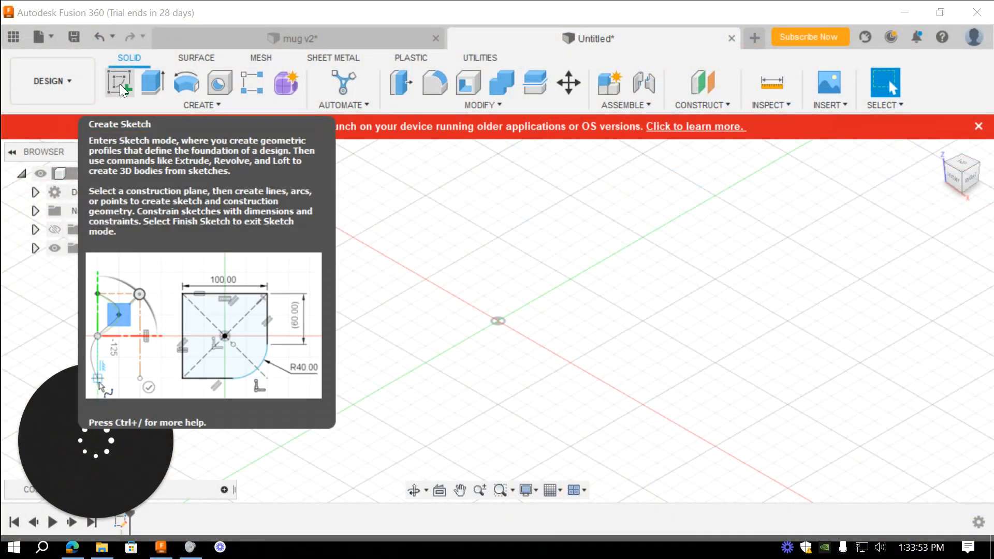
# - Sketch a two-point rectangle about 50 mm wide and 90 mm high from the origin on the vertical YZ plane
pyautogui.click(119, 84)
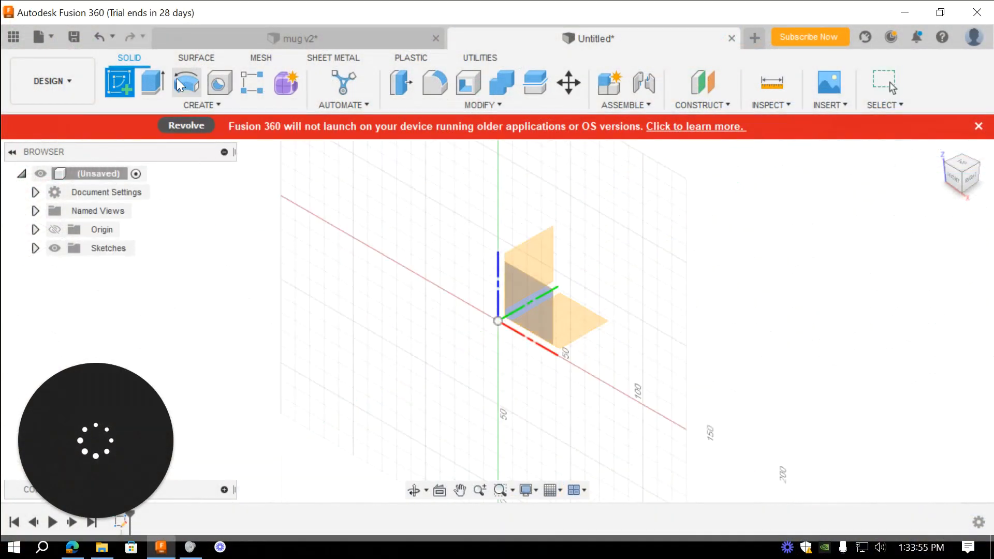
pyautogui.click(200, 105)
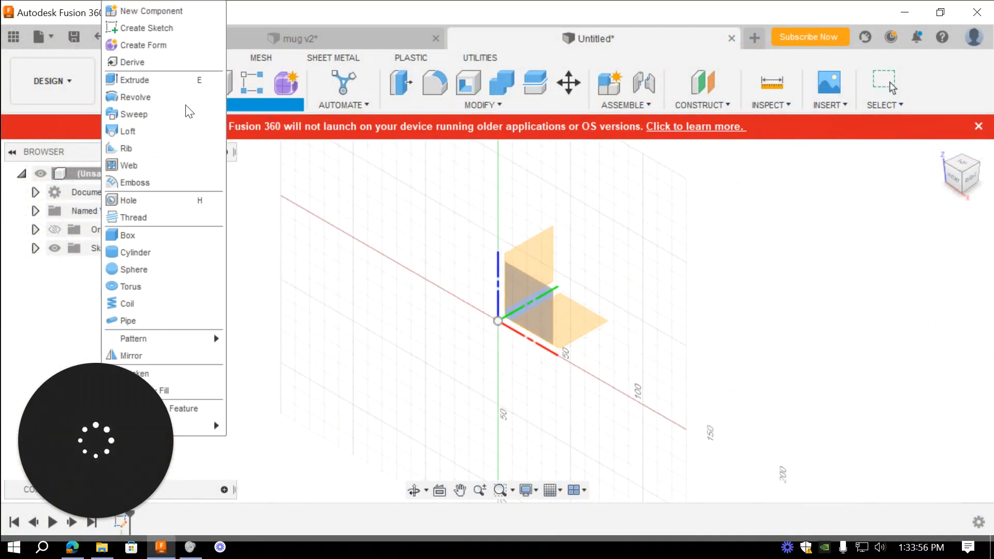
pyautogui.click(526, 253)
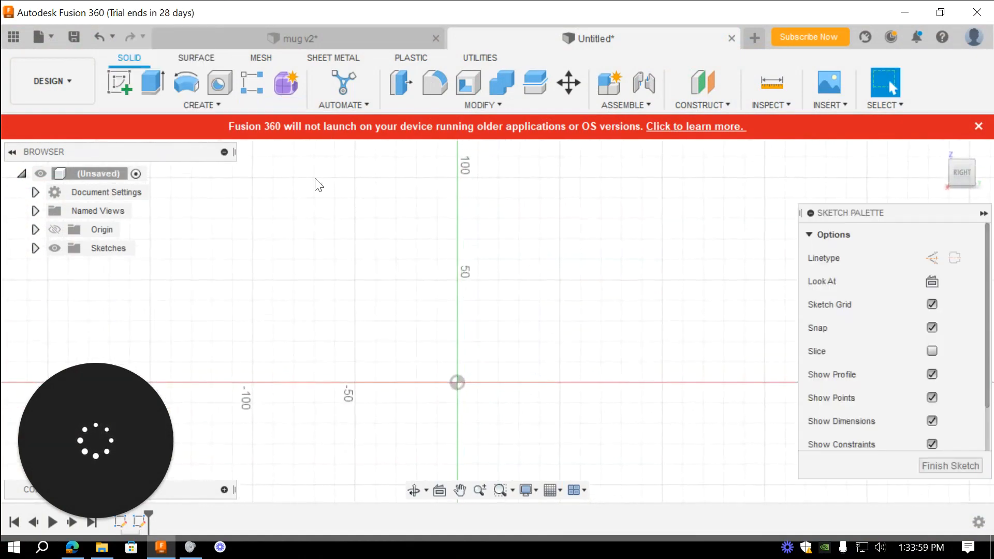
pyautogui.click(206, 104)
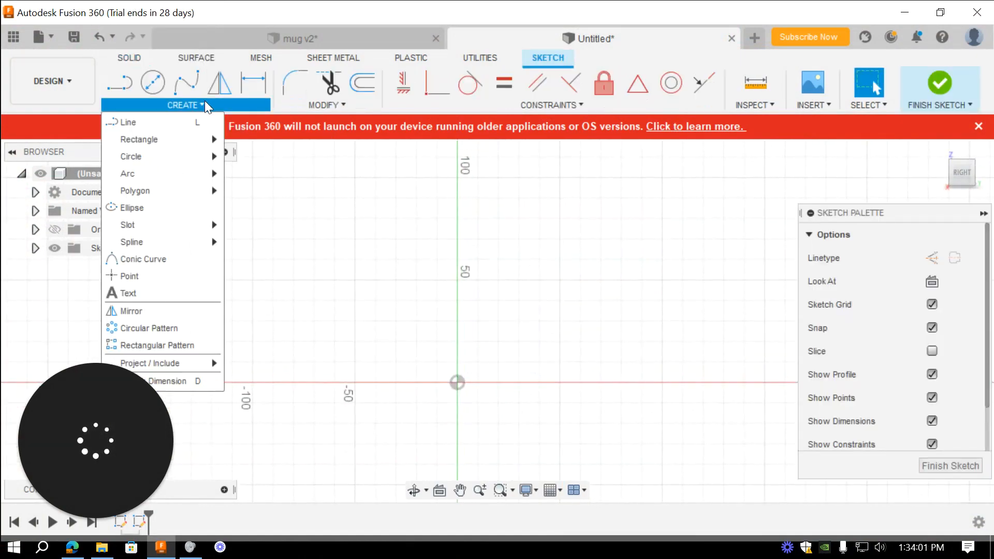
pyautogui.moveTo(210, 139)
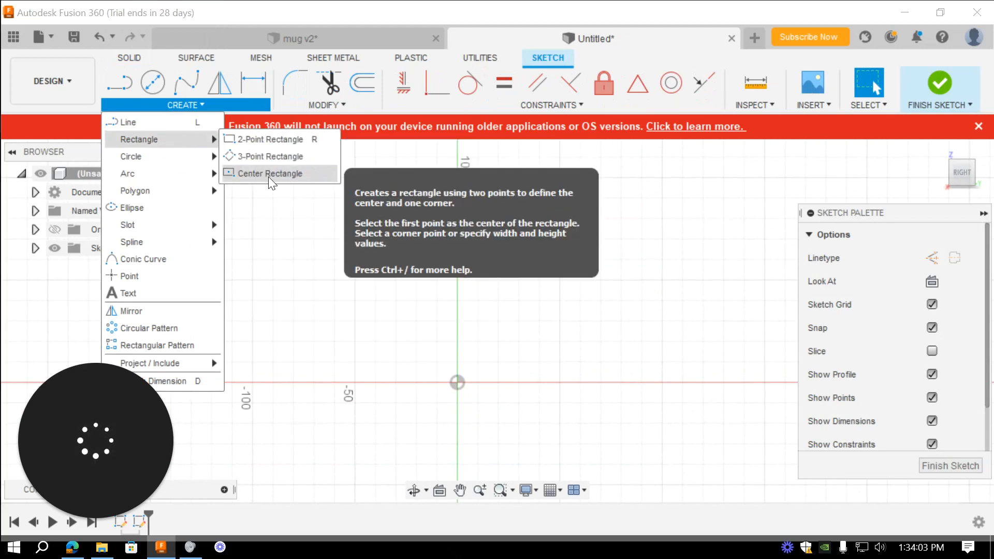
pyautogui.click(273, 141)
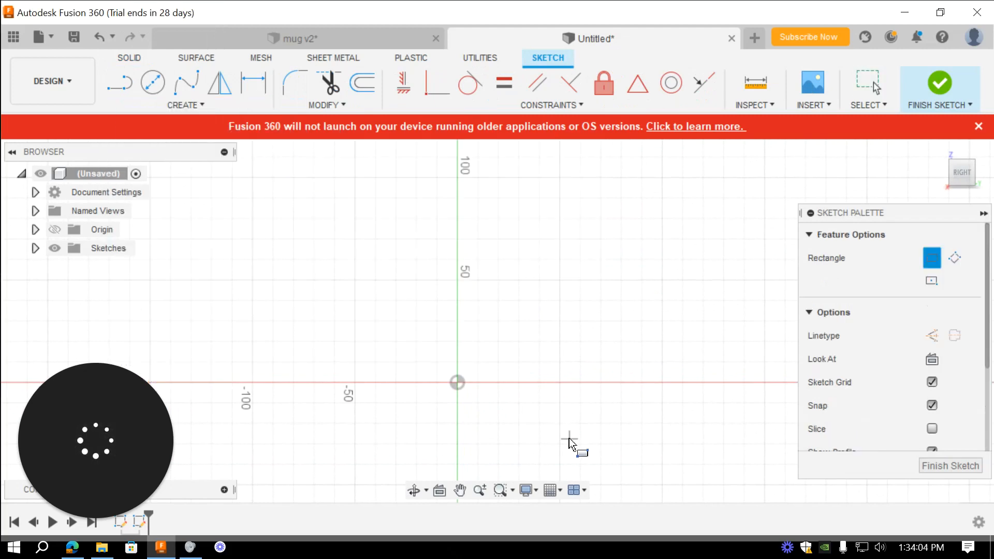
pyautogui.click(457, 383)
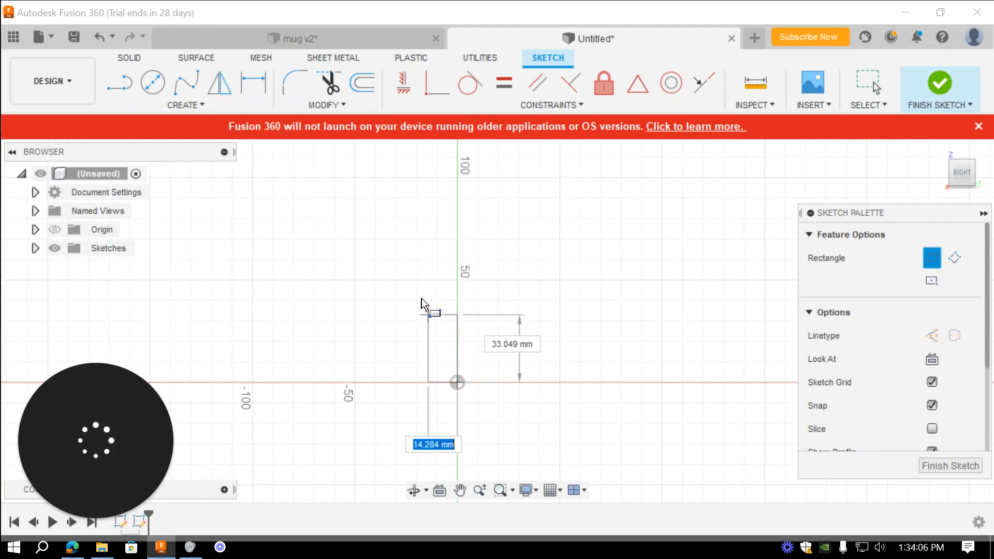
pyautogui.click(355, 199)
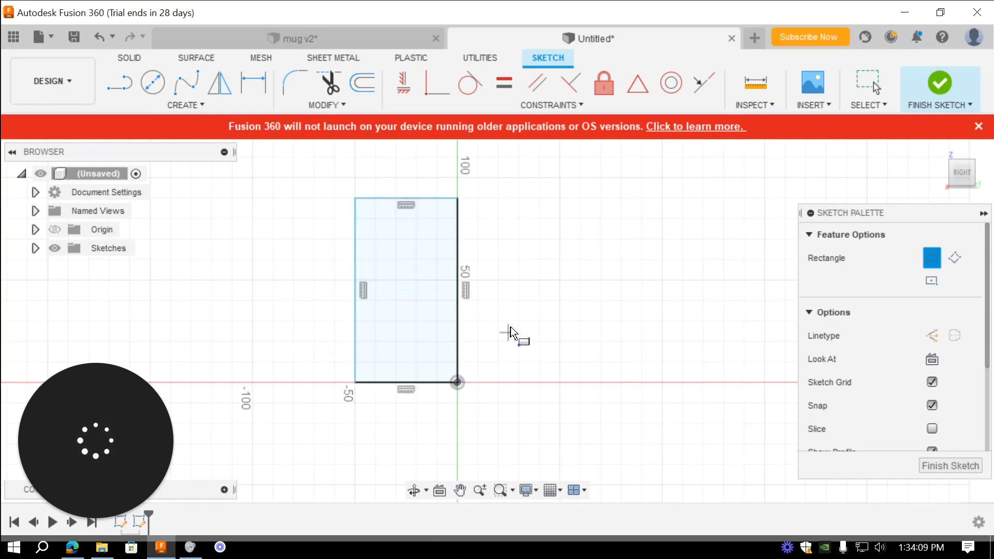
pyautogui.click(934, 79)
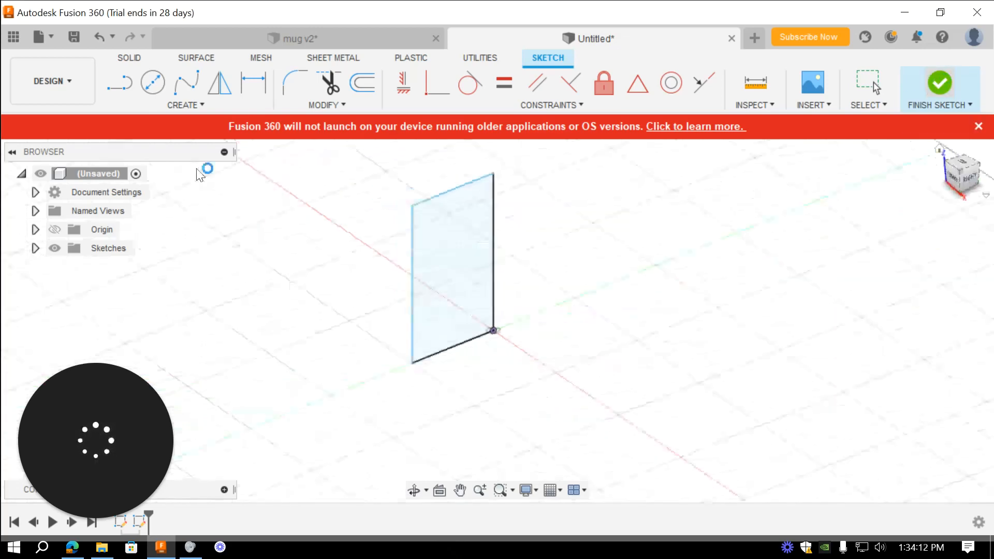
# - Revolve the rectangle profile 360 degrees about its vertical edge through the origin as a new body
pyautogui.click(479, 226)
pyautogui.click(452, 107)
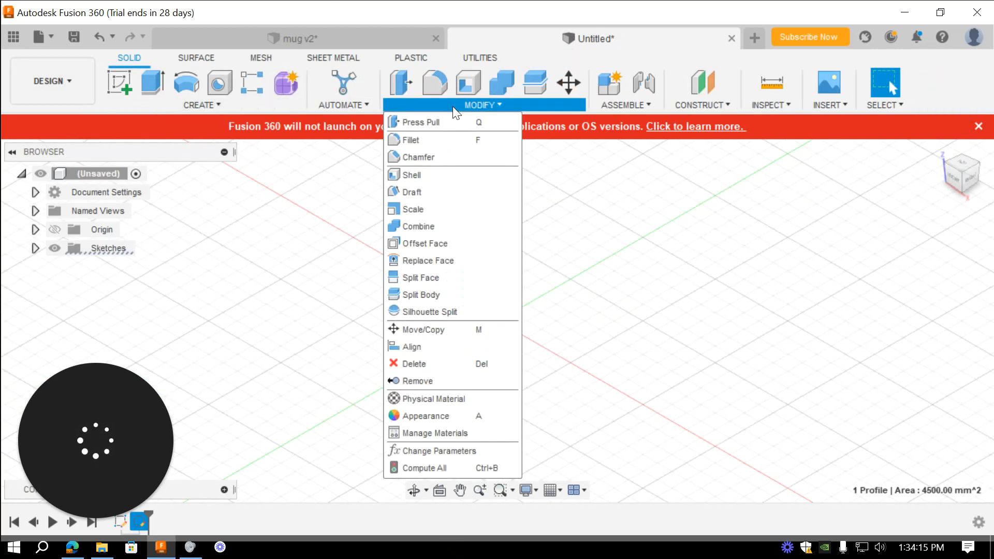
pyautogui.click(243, 105)
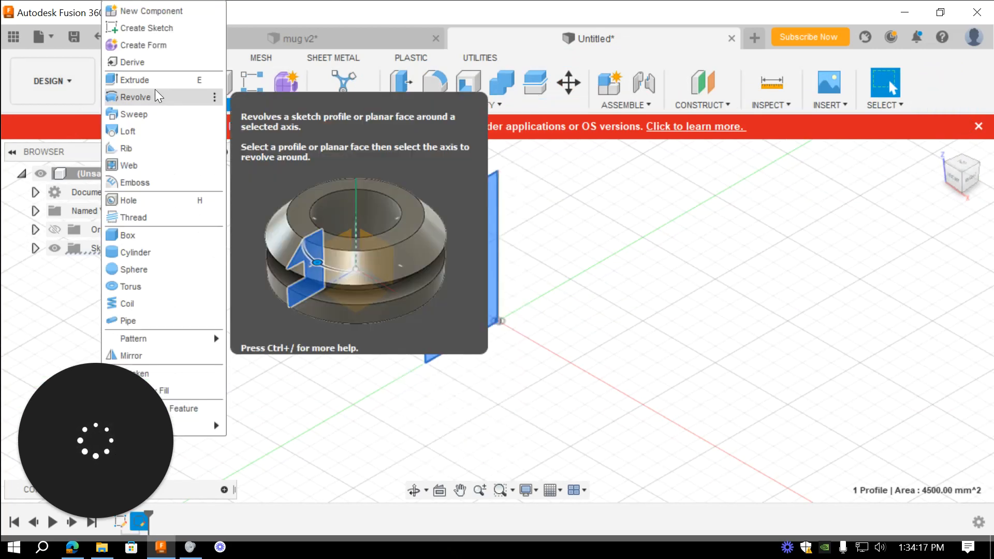
pyautogui.click(153, 96)
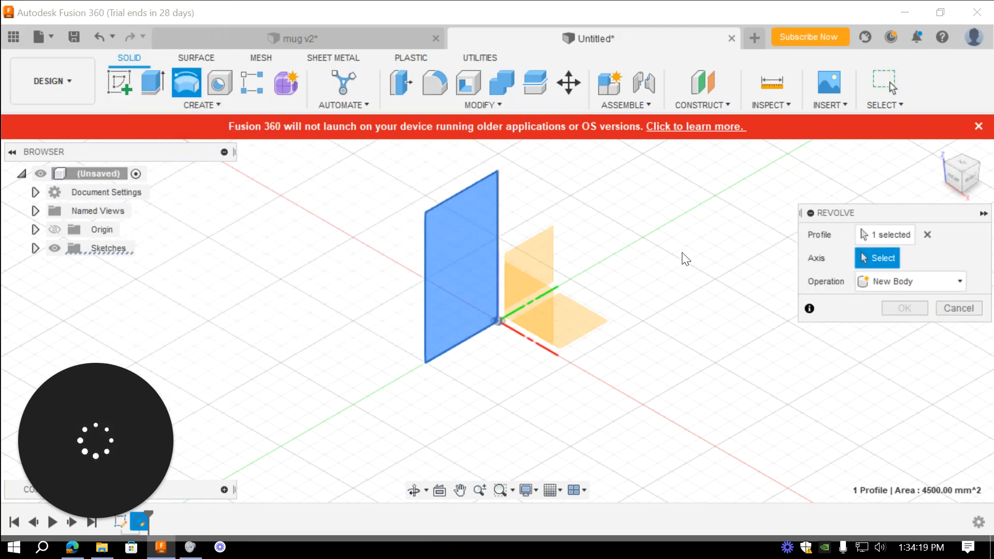
pyautogui.click(496, 229)
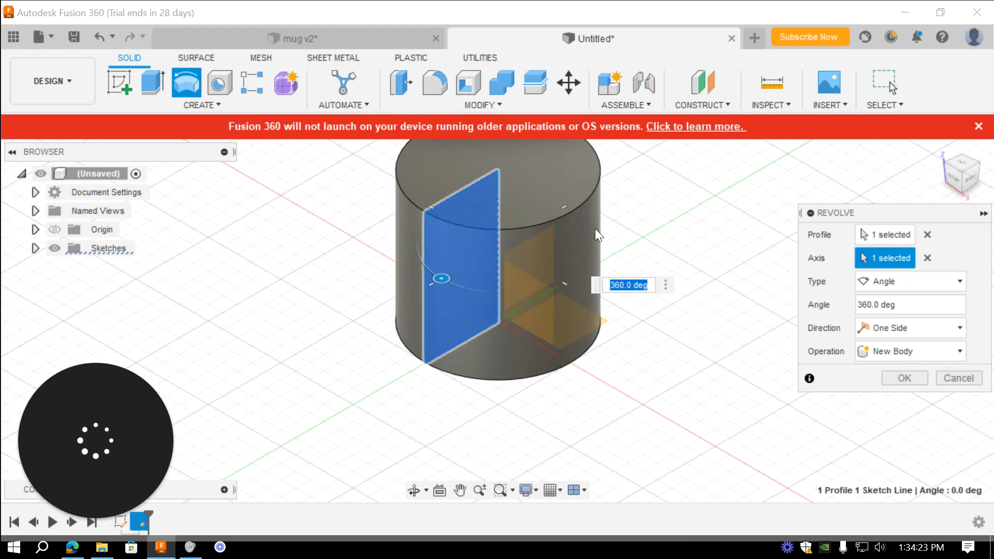
pyautogui.scroll(-5, 595, 235)
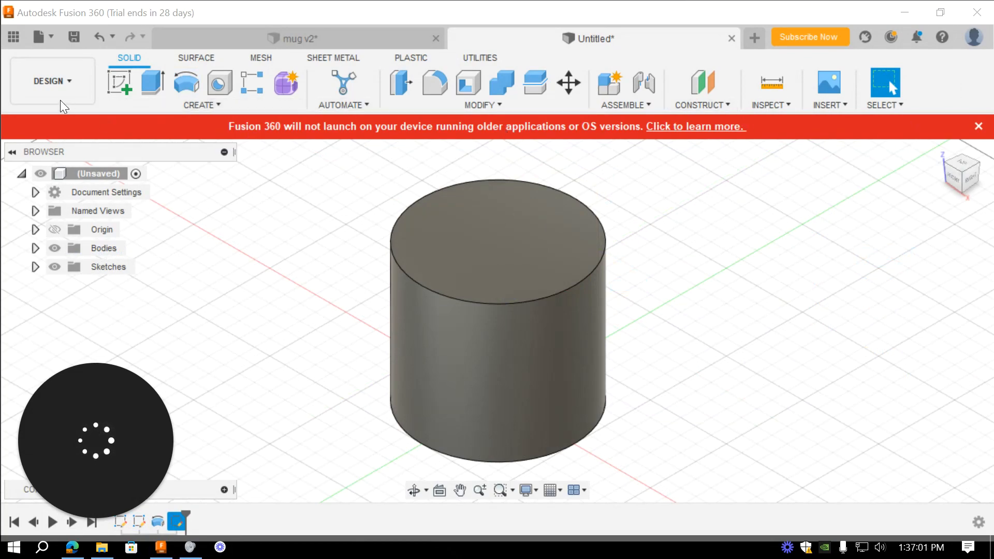
# - Sketch a four-point spline handle path about 122 mm long on the YZ plane, from the cylinder's upper side edge to its bottom corner
pyautogui.click(121, 72)
pyautogui.click(536, 325)
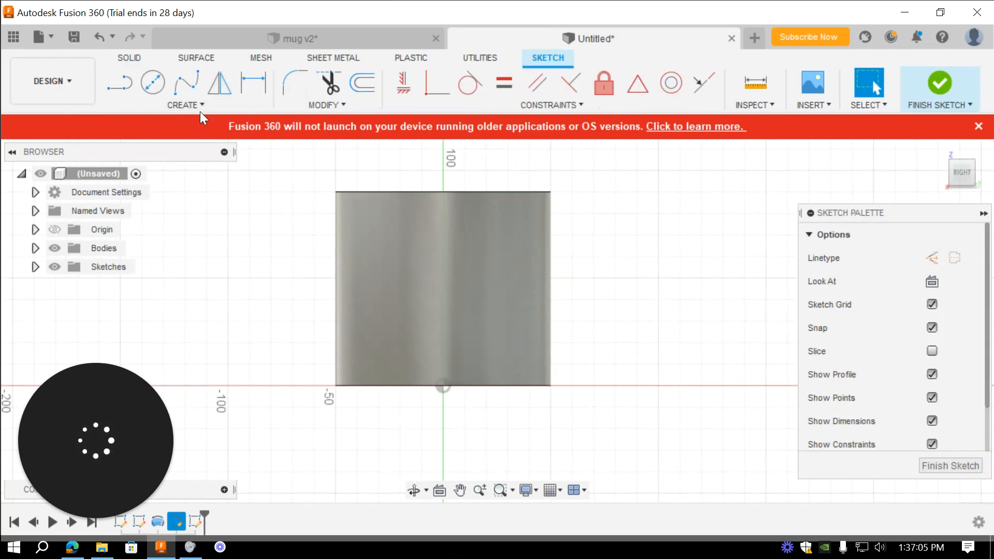
pyautogui.click(188, 83)
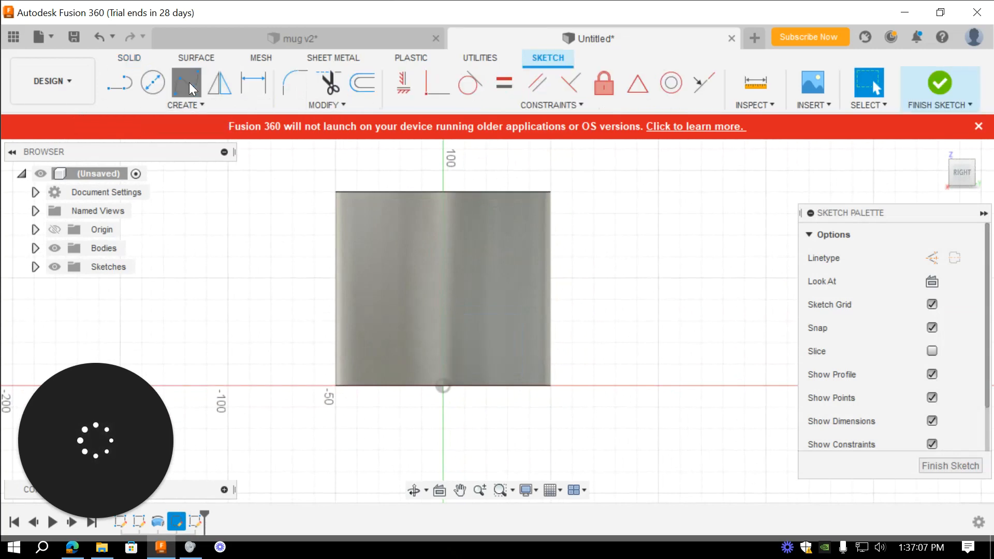
pyautogui.click(336, 213)
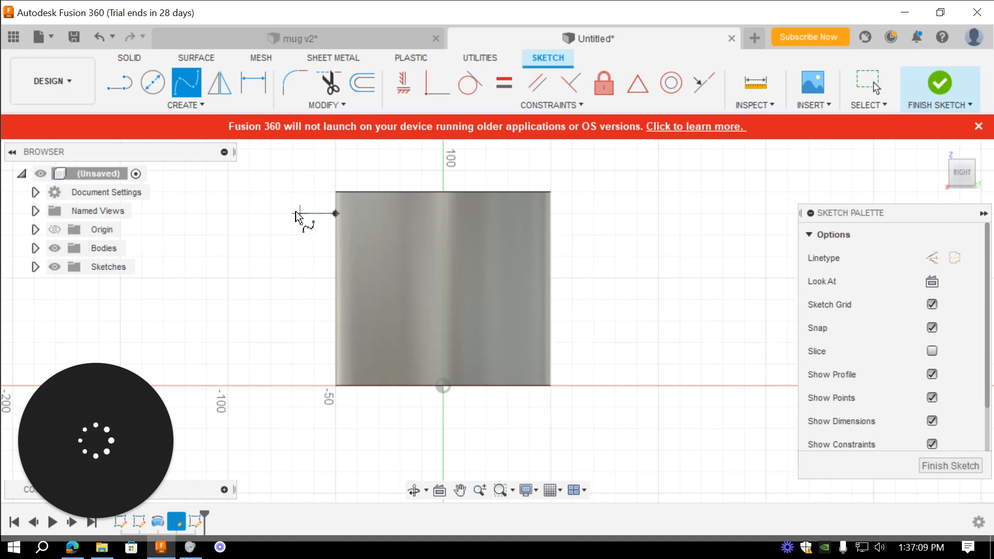
pyautogui.click(271, 235)
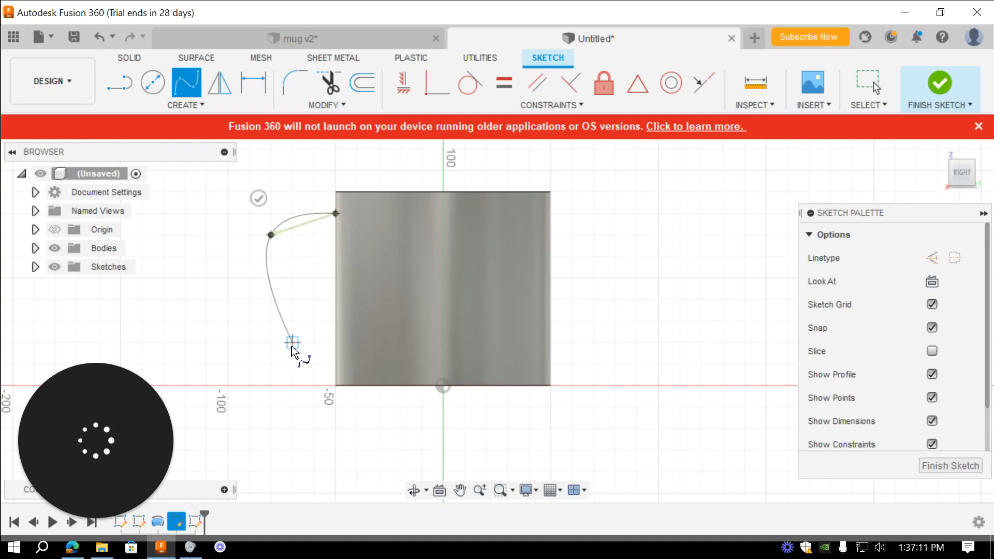
pyautogui.click(293, 365)
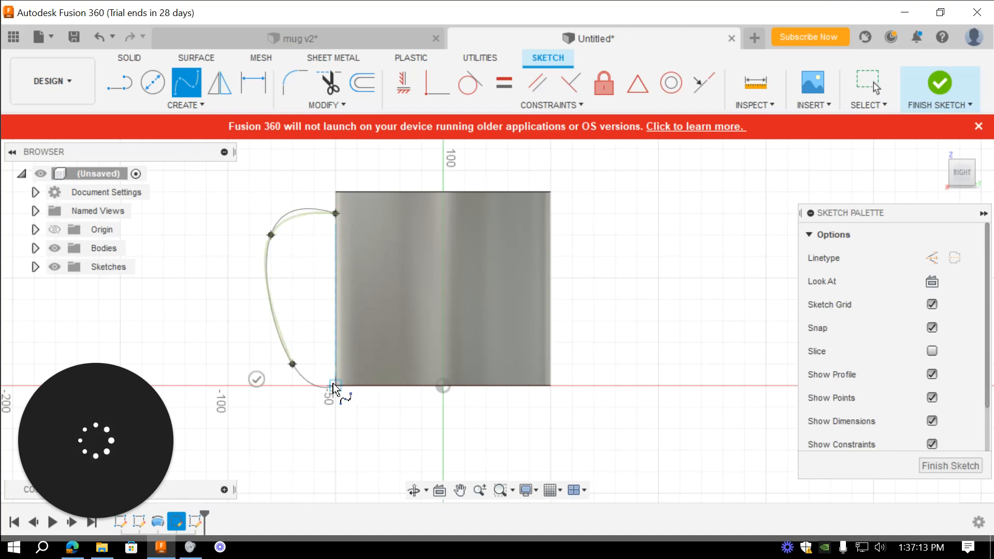
pyautogui.click(335, 386)
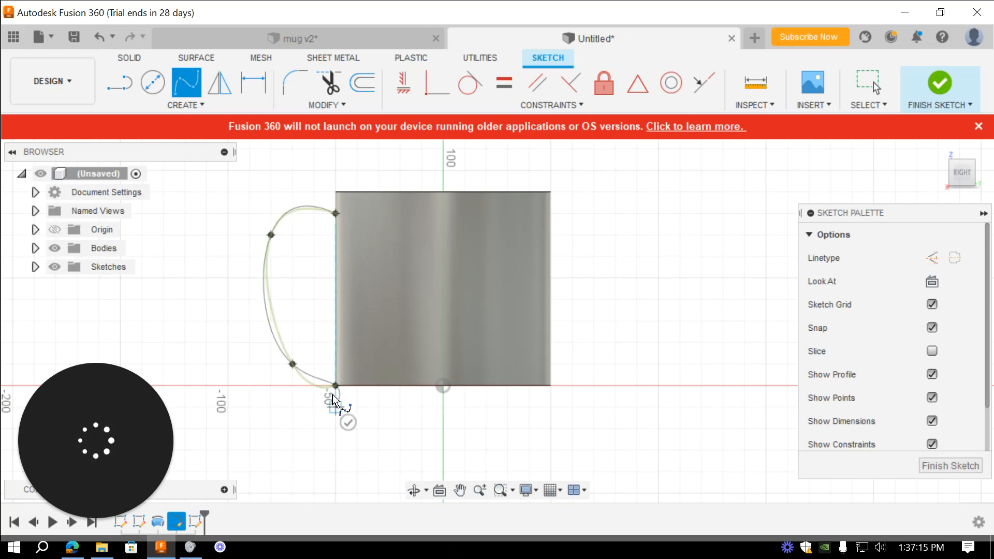
pyautogui.click(347, 421)
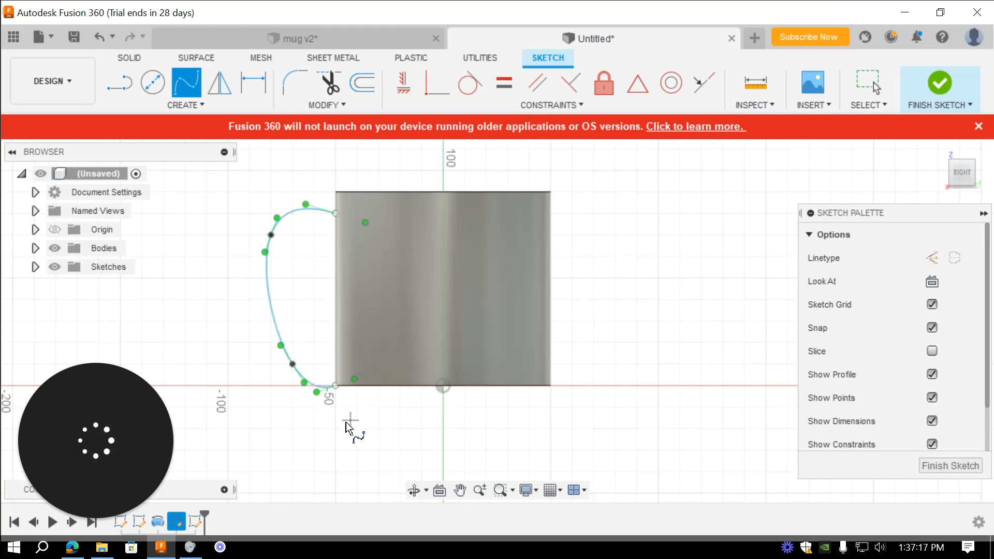
pyautogui.click(941, 81)
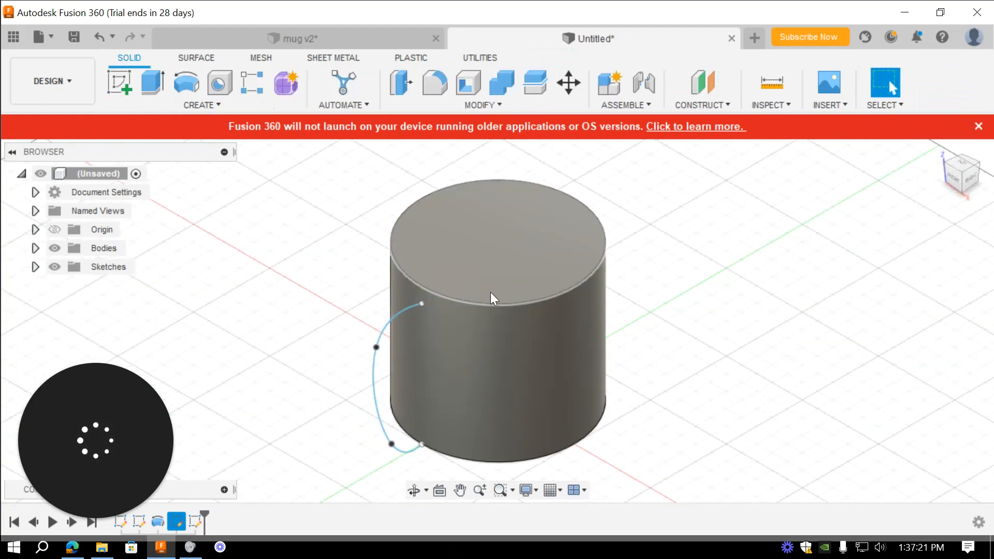
# - Create a circular 10 mm pipe along the handle spline and join it to the cylinder
pyautogui.click(385, 325)
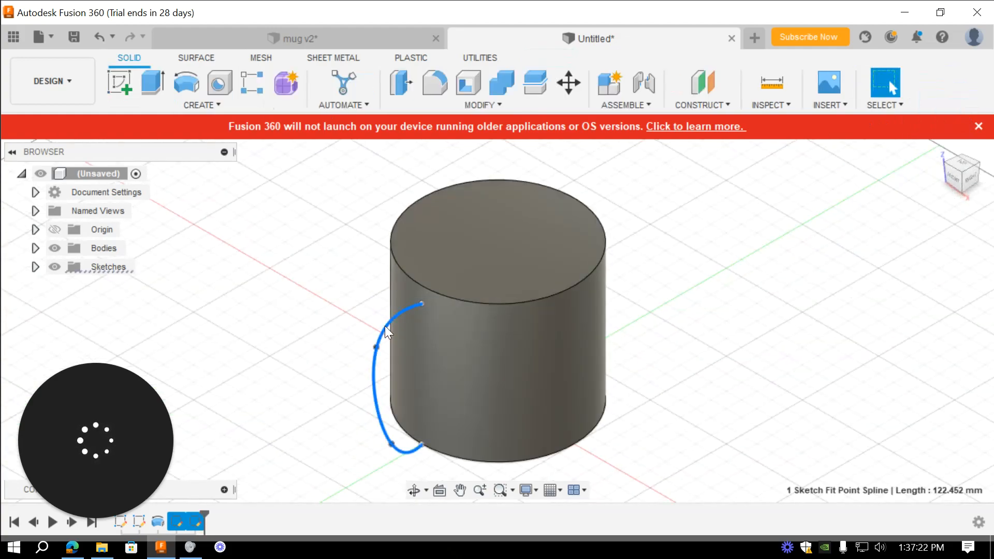
pyautogui.click(193, 103)
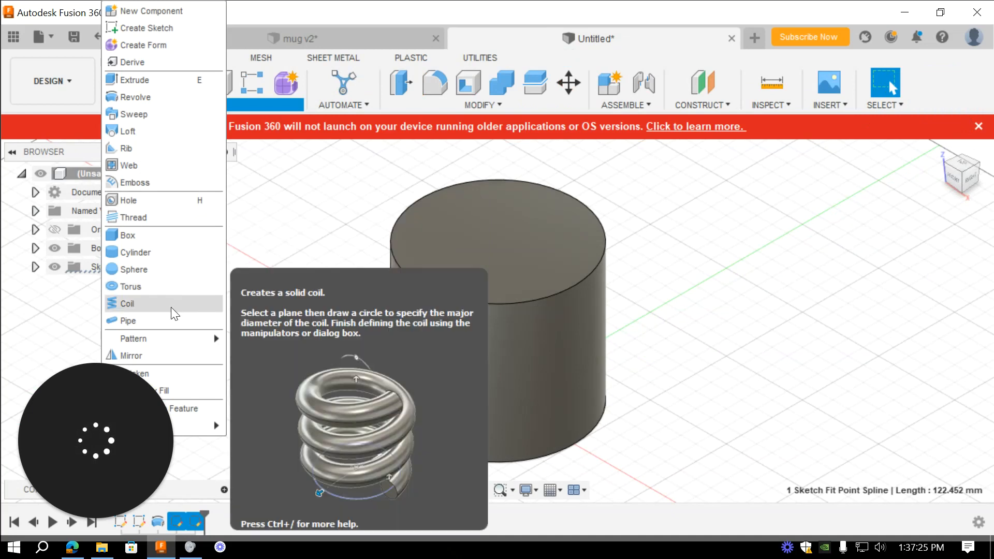
pyautogui.click(165, 319)
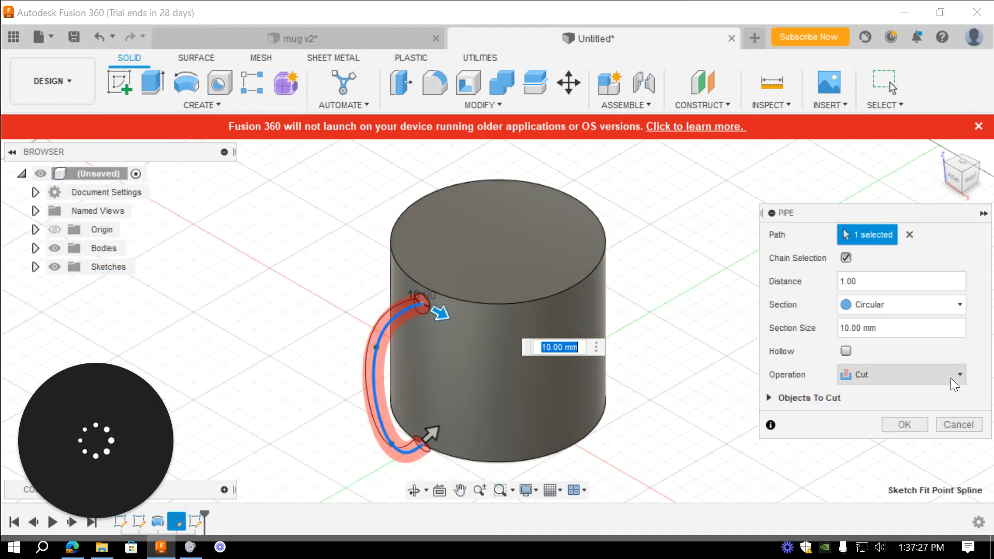
pyautogui.click(937, 374)
pyautogui.click(893, 395)
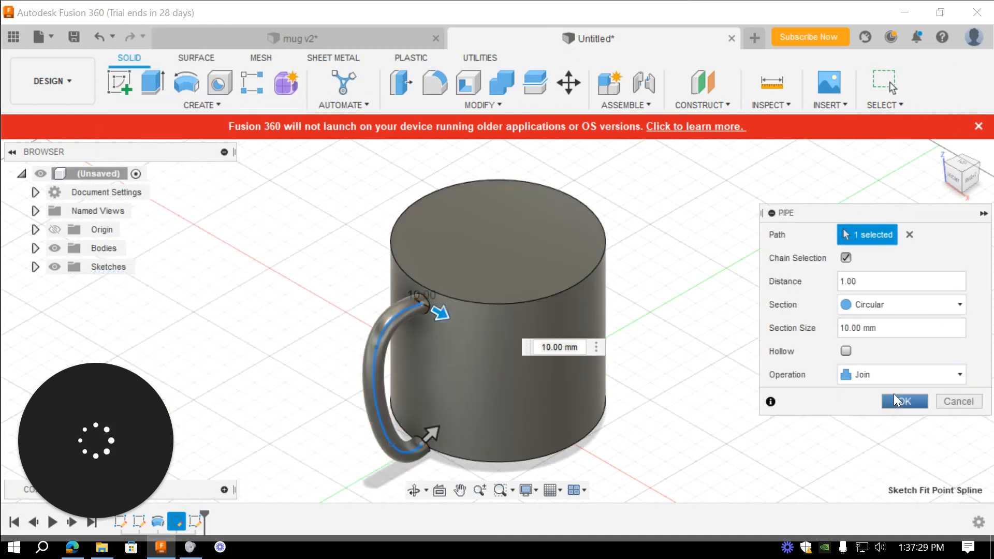
pyautogui.click(920, 425)
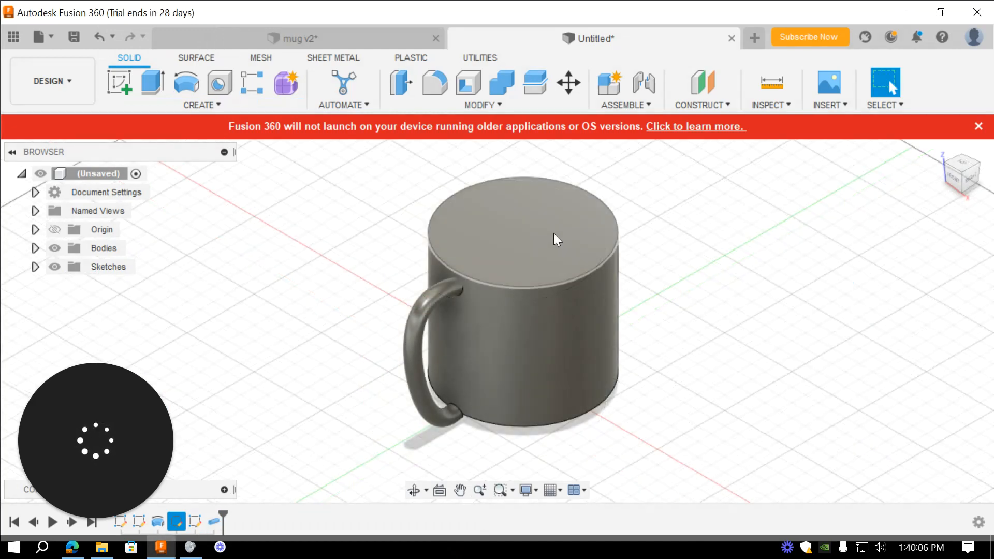
# - Shell the mug body from its top face with an inside thickness of 5 mm
pyautogui.click(554, 233)
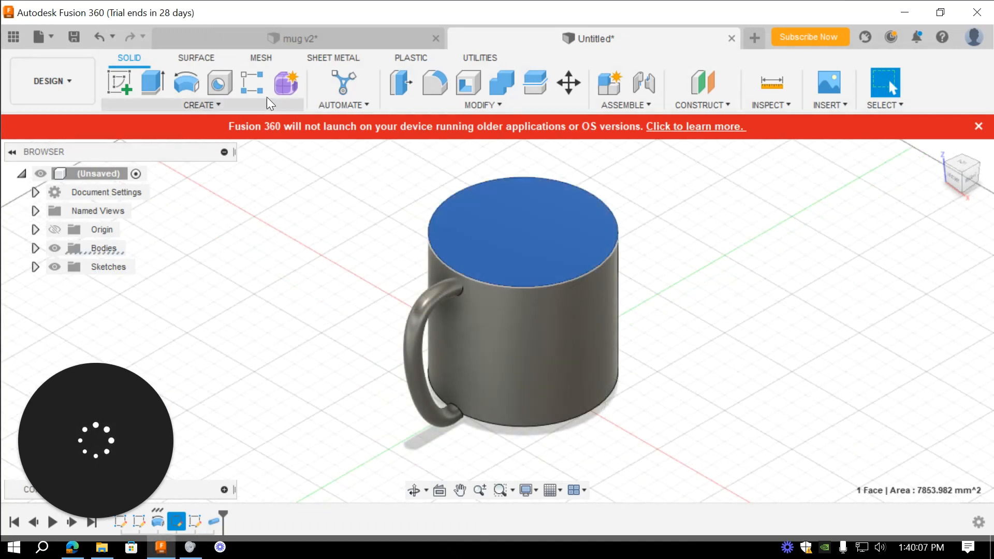
pyautogui.click(467, 84)
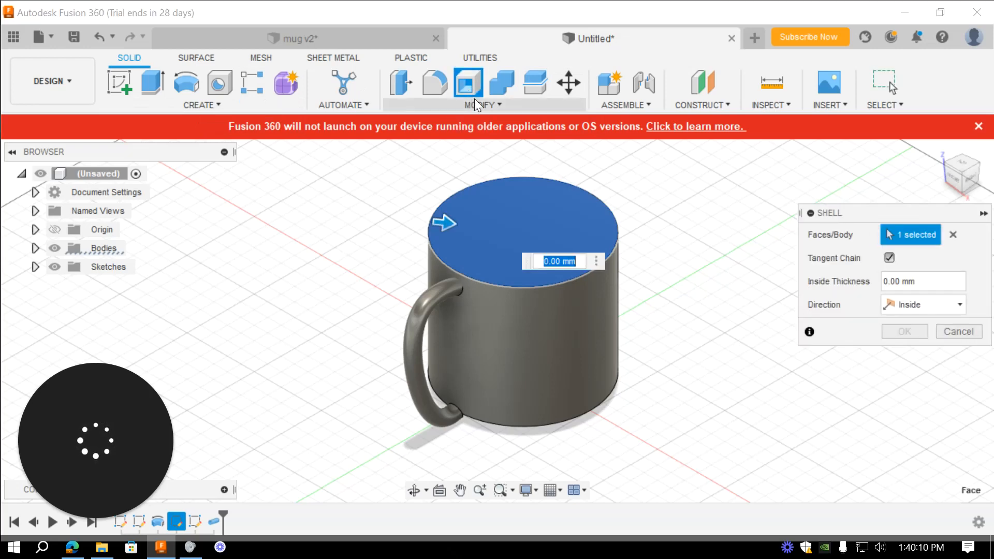
pyautogui.write('5')
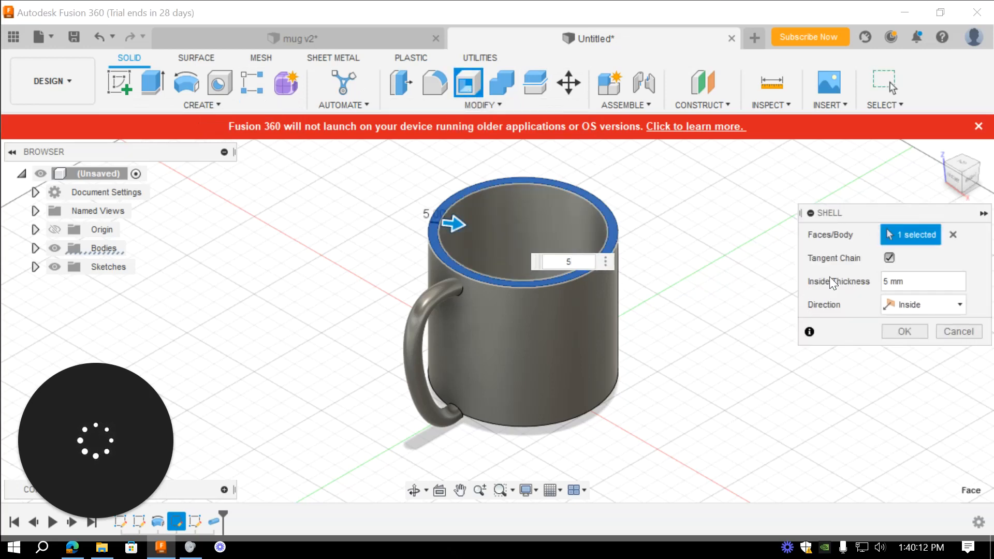
pyautogui.click(961, 165)
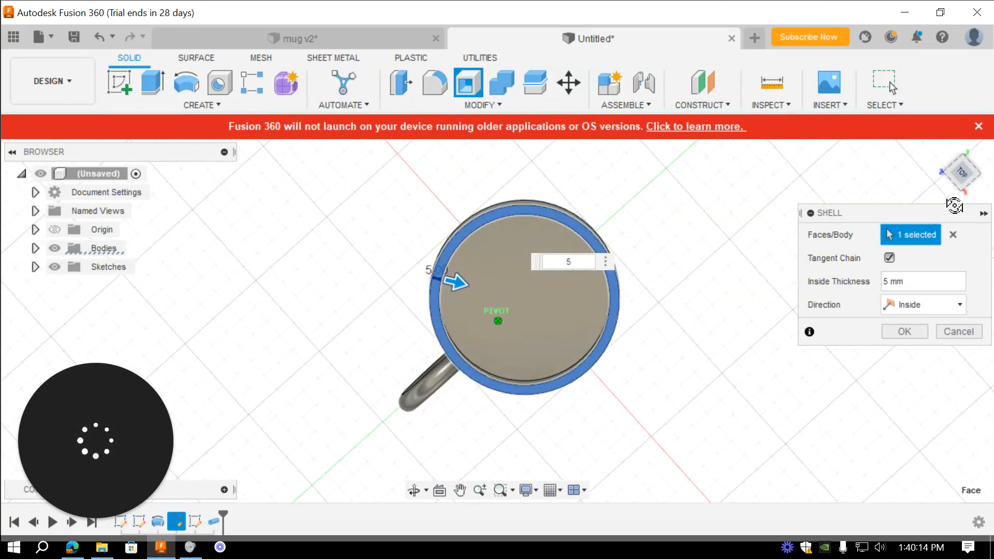
pyautogui.moveTo(957, 206); pyautogui.dragTo(961, 170)
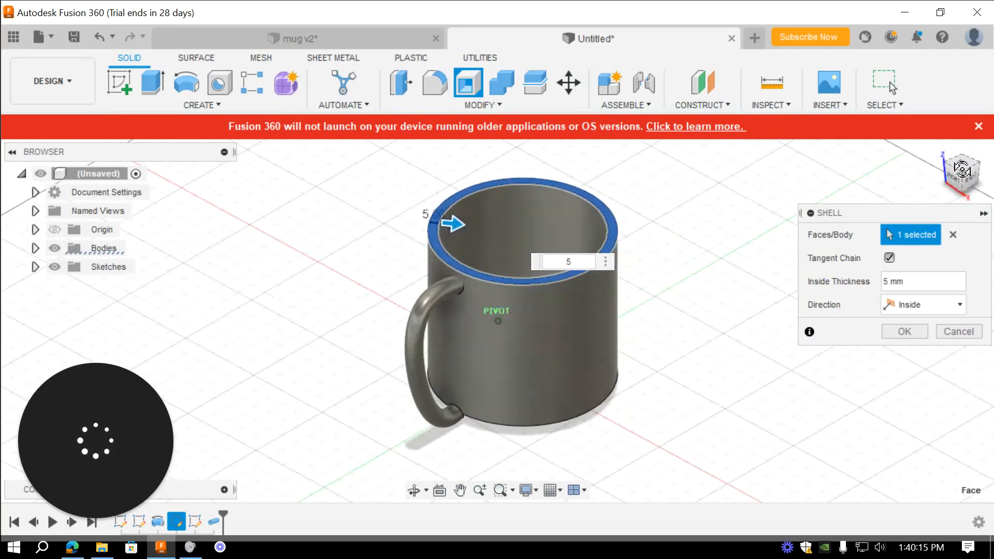
pyautogui.click(905, 330)
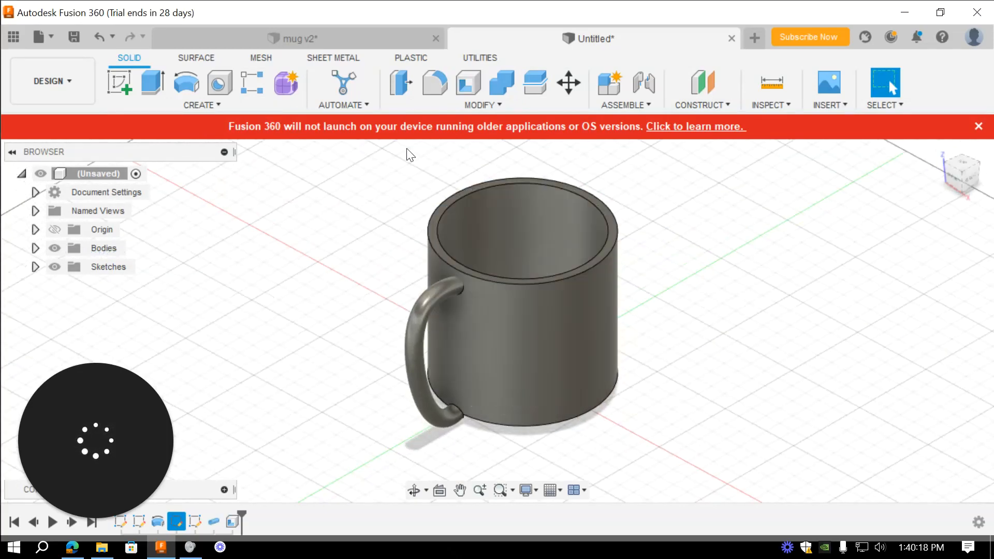
# - Fillet the inner and outer edges of the mug's top rim with a 3 mm radius
pyautogui.click(448, 104)
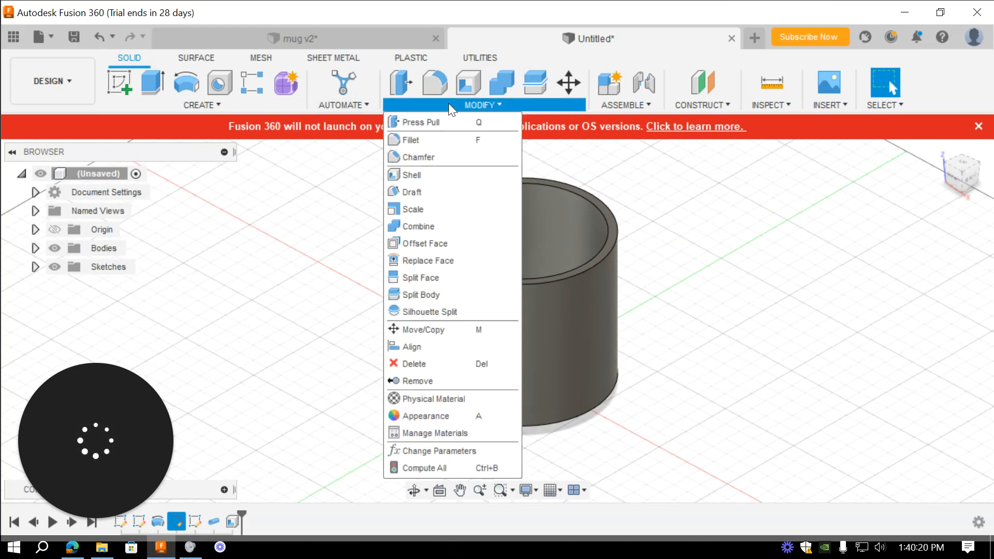
pyautogui.click(424, 138)
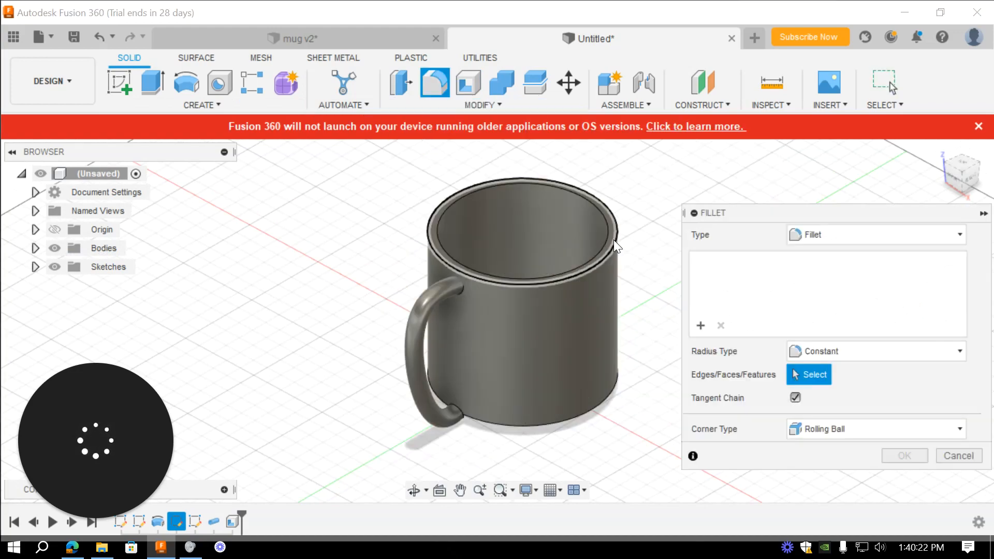
pyautogui.click(613, 240)
pyautogui.click(608, 237)
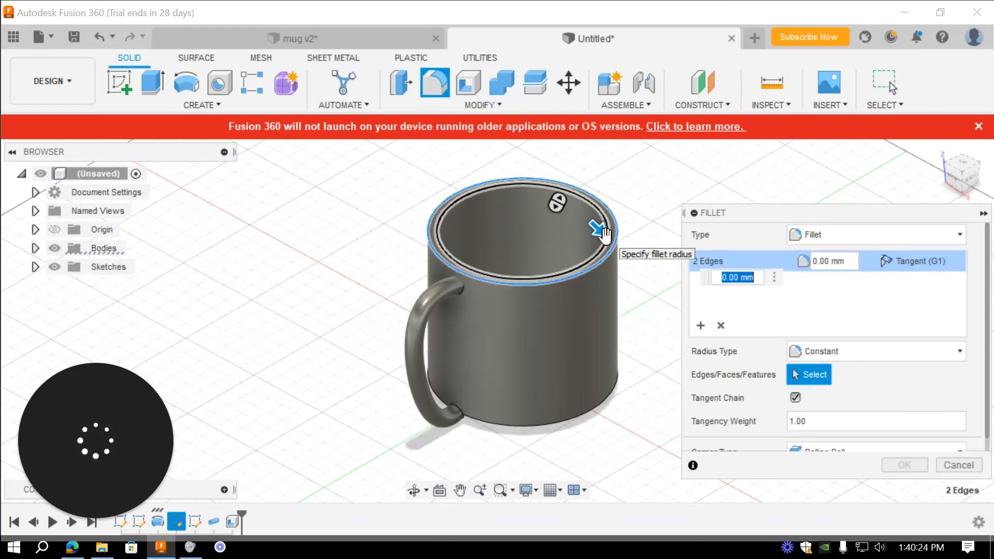
pyautogui.write('3')
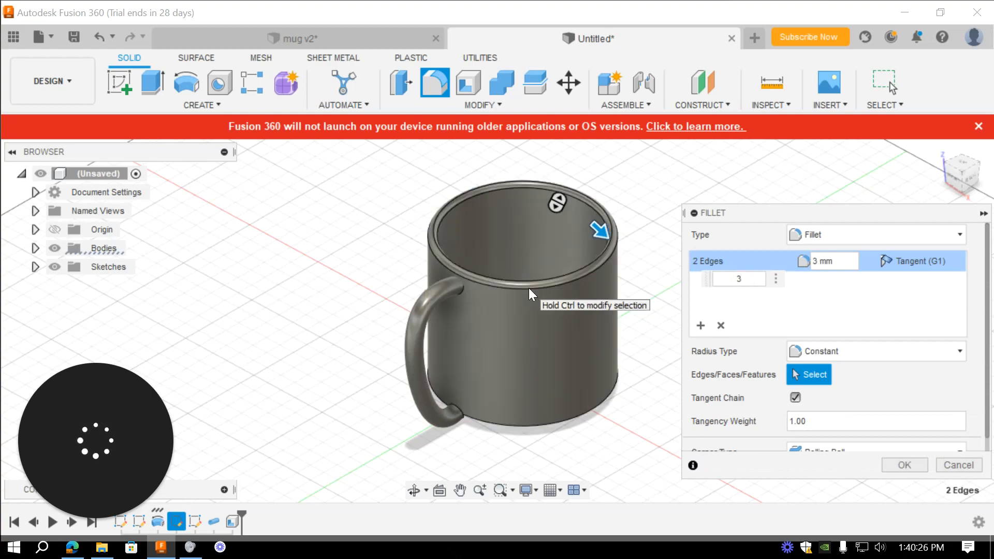
pyautogui.press('Return')
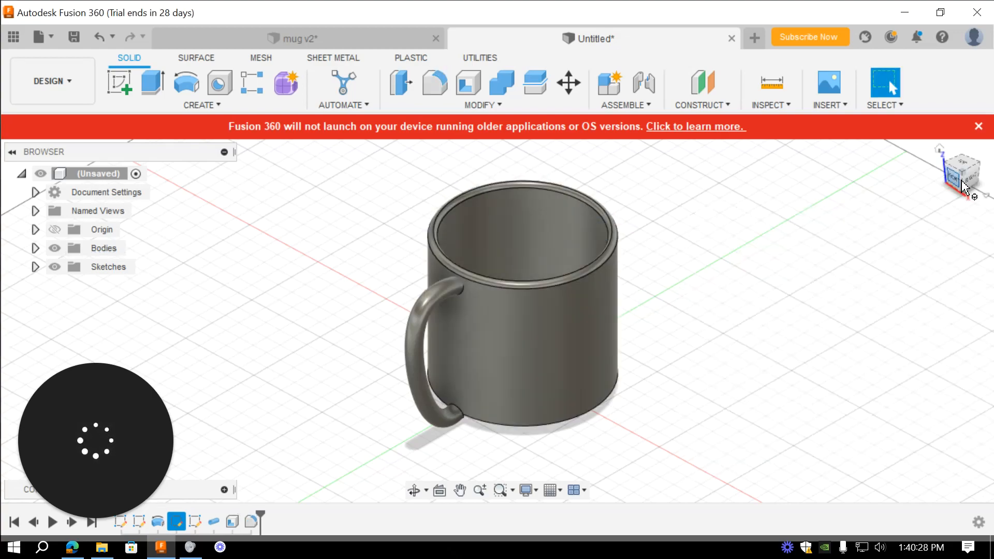
pyautogui.moveTo(963, 181)
pyautogui.mouseDown()
pyautogui.moveTo(947, 190)
pyautogui.moveTo(902, 181)
pyautogui.mouseUp()
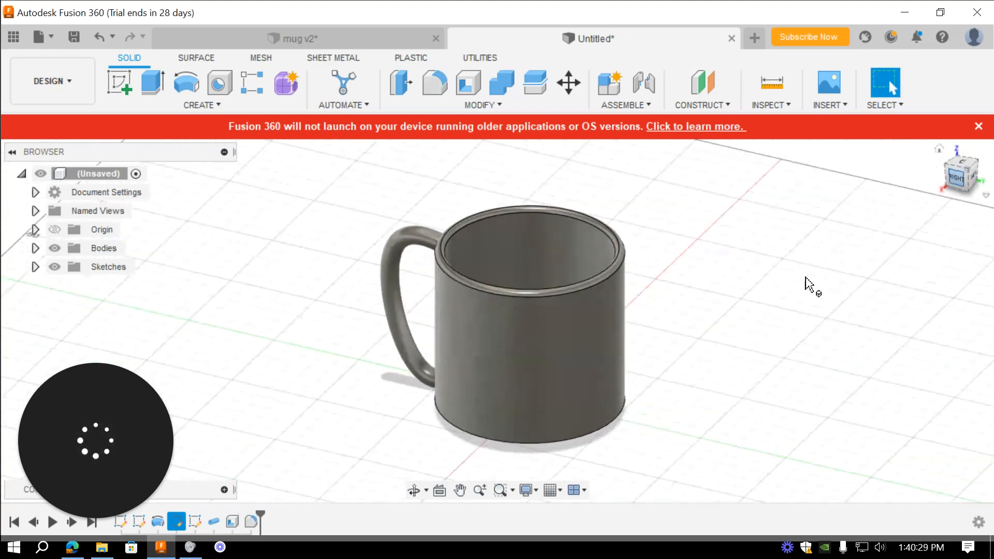
pyautogui.click(220, 549)
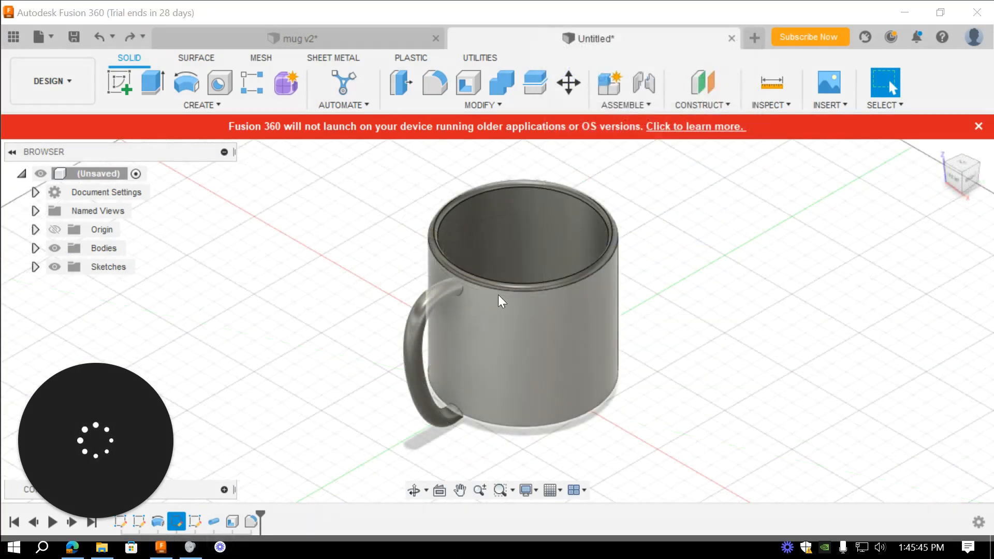
# - Sketch a text box across the upper half of the mug body on the YZ plane and enter the text SBRSD
pyautogui.click(129, 85)
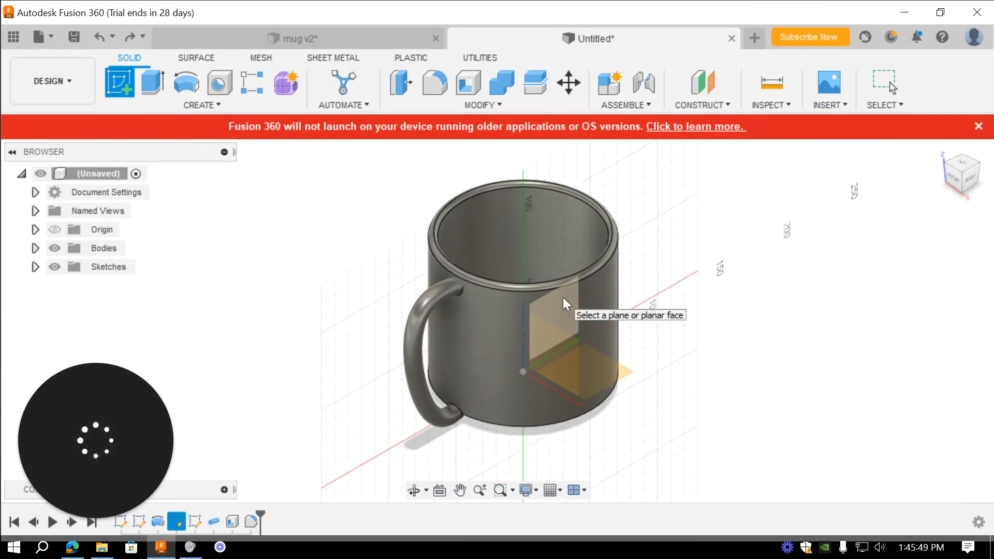
pyautogui.click(563, 297)
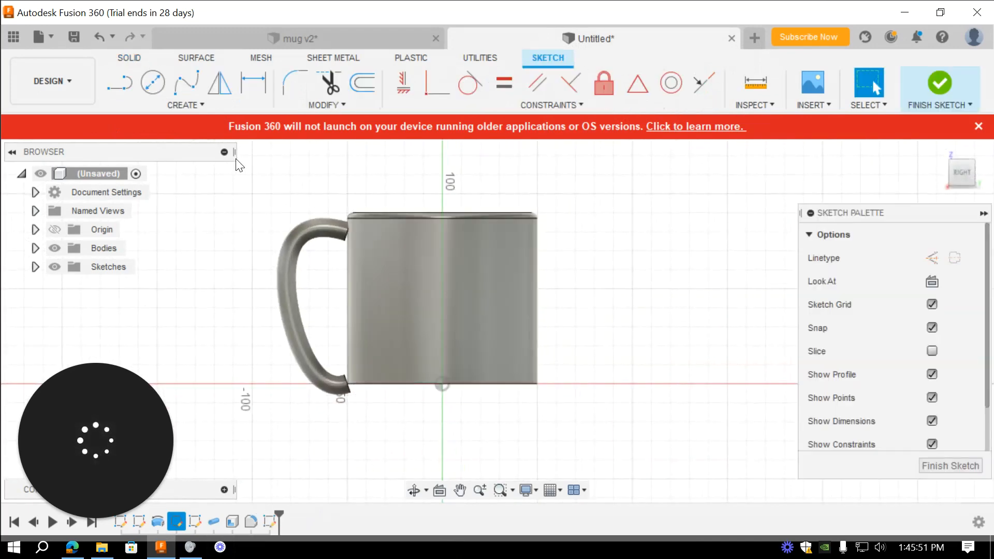
pyautogui.click(198, 105)
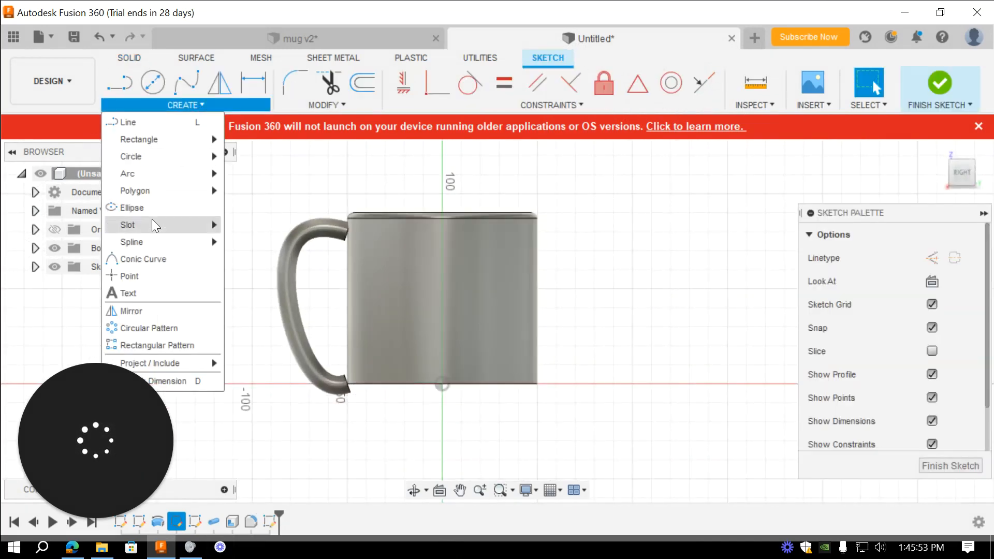
pyautogui.click(147, 293)
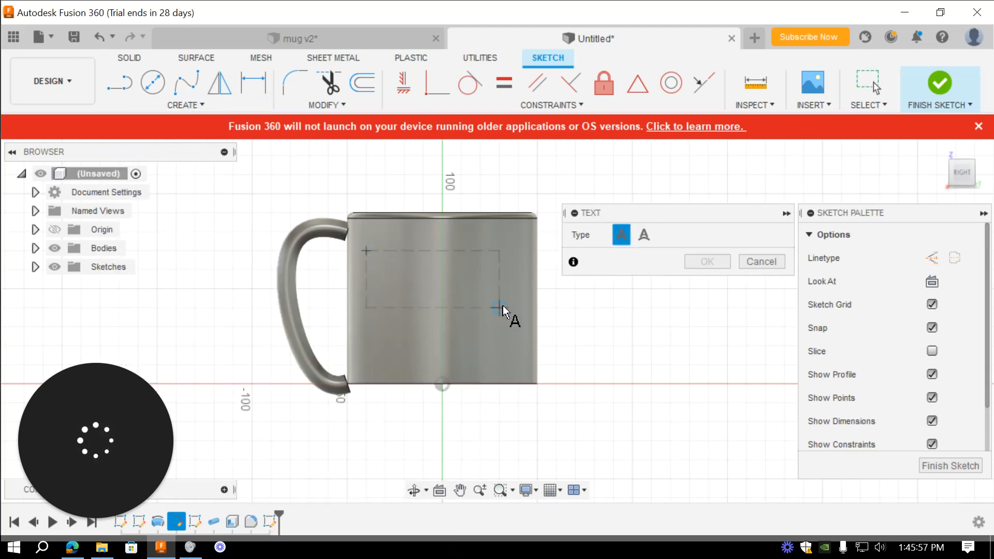
pyautogui.click(515, 307)
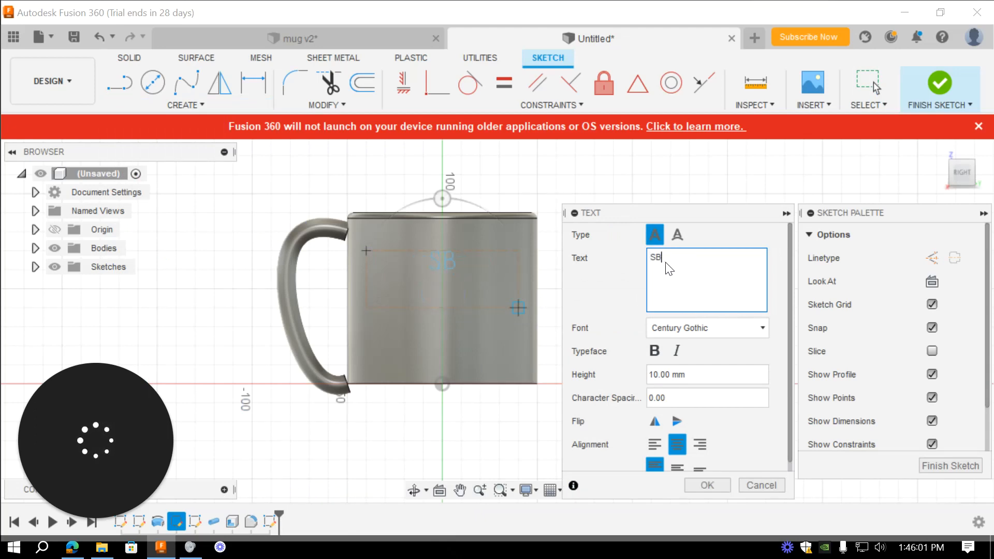
pyautogui.write('SBRSD')
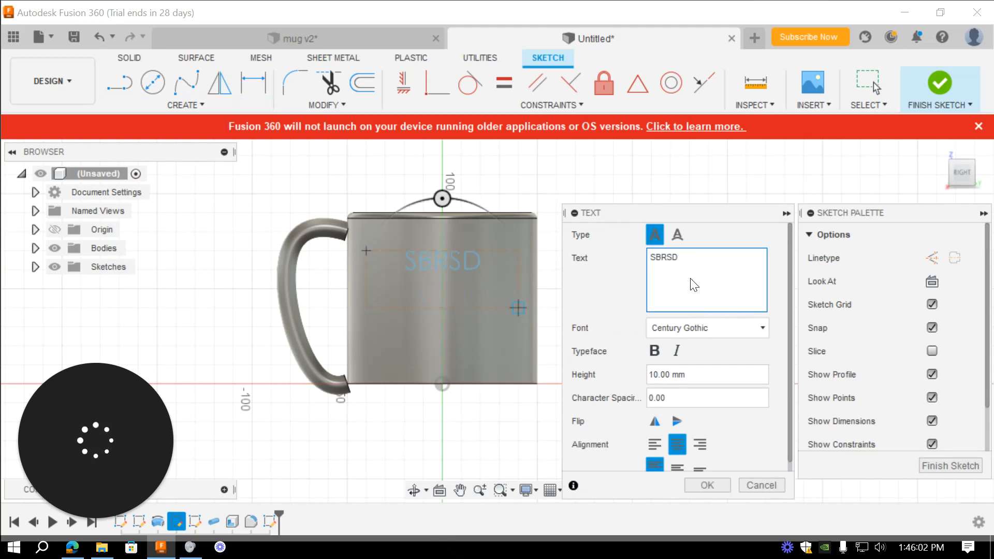
# - Set the sketch text's font to Artifakt Element Heavy
pyautogui.click(673, 327)
pyautogui.scroll(20, 682, 245)
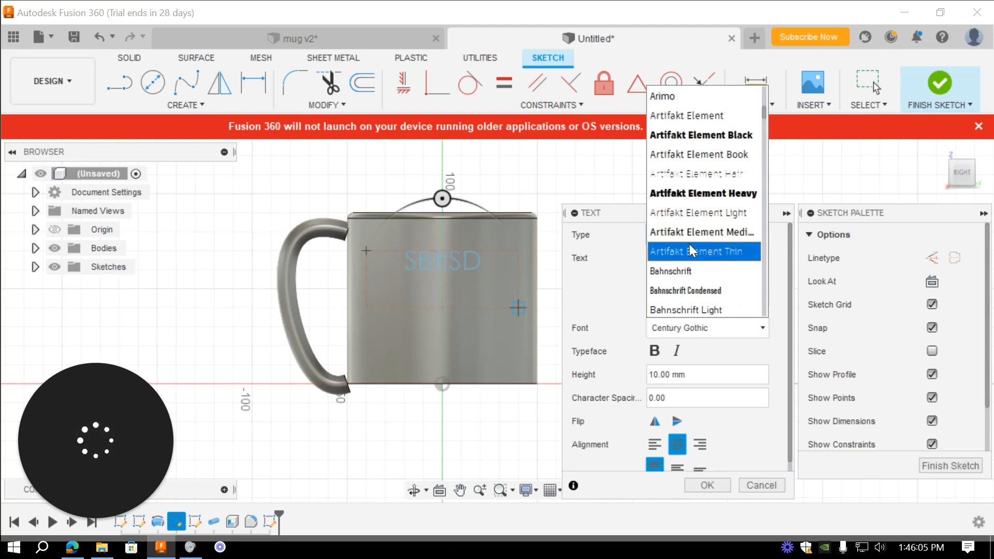
pyautogui.click(706, 194)
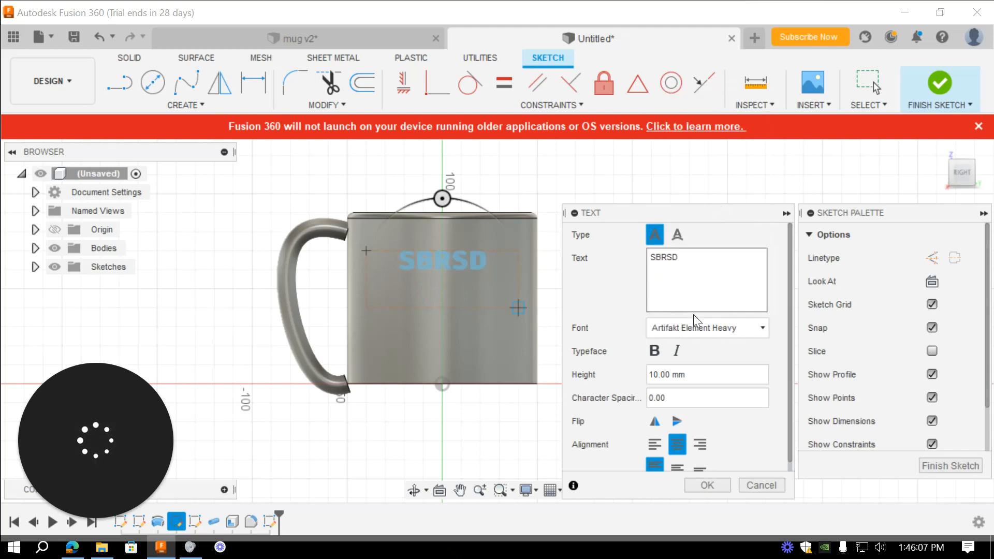
# - Set the sketch text's font to Comic Sans MS, keeping the 10 mm height, and finish the sketch
pyautogui.click(694, 327)
pyautogui.scroll(-10, 714, 278)
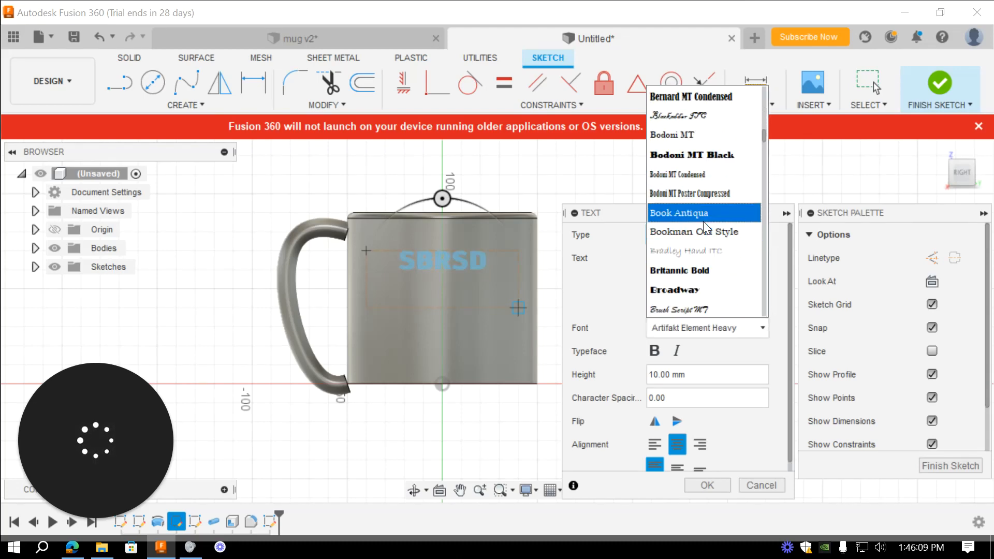
pyautogui.scroll(-2, 683, 265)
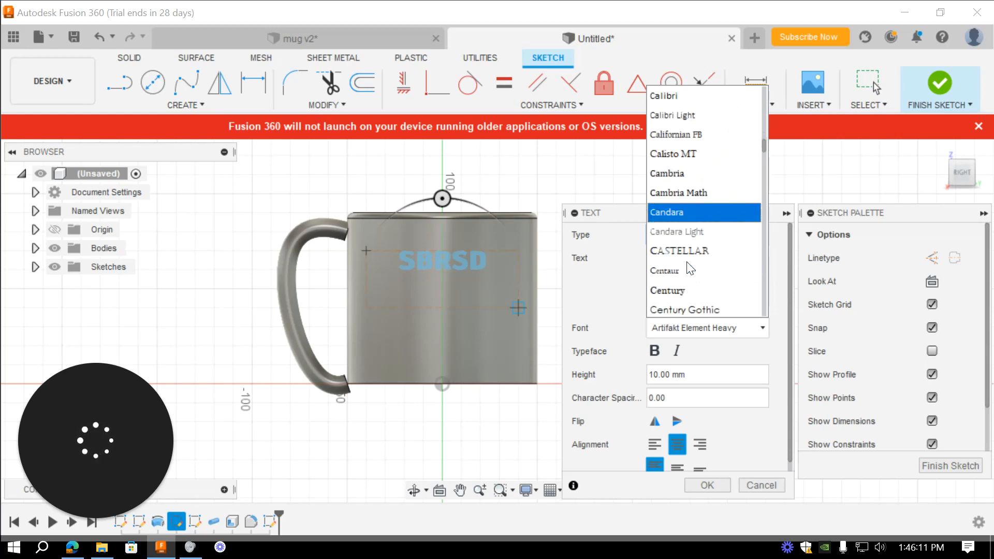
pyautogui.scroll(2, 690, 269)
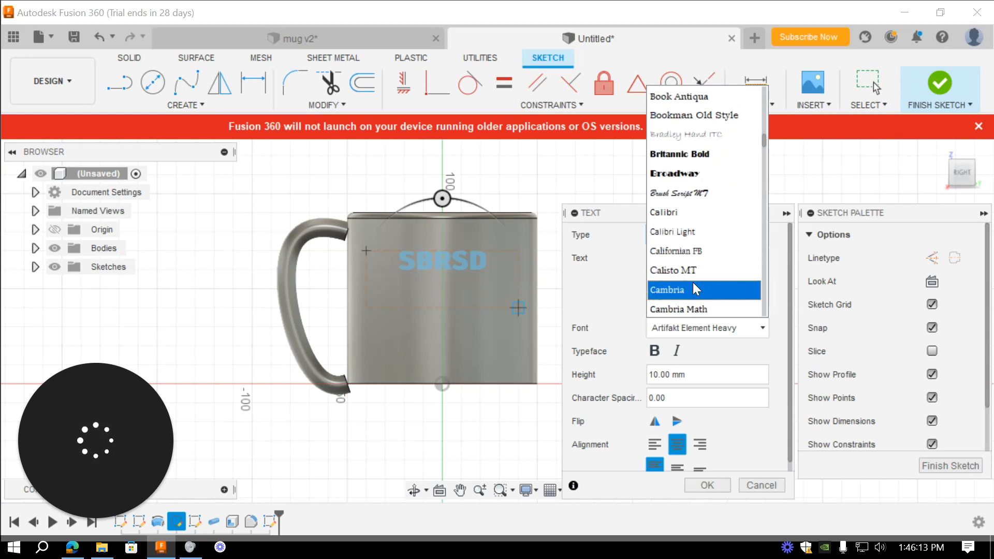
pyautogui.scroll(-1, 681, 200)
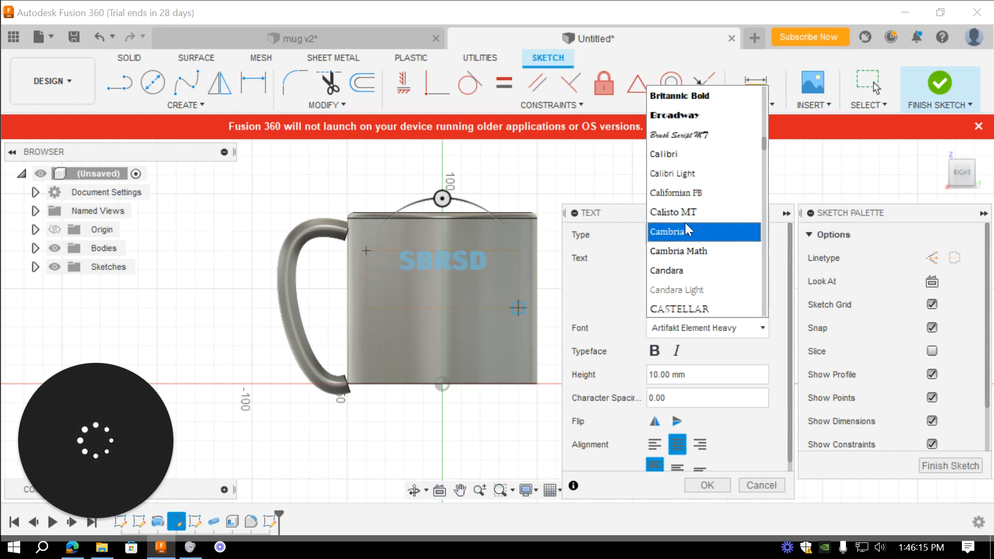
pyautogui.scroll(-2, 686, 225)
pyautogui.scroll(-2, 688, 231)
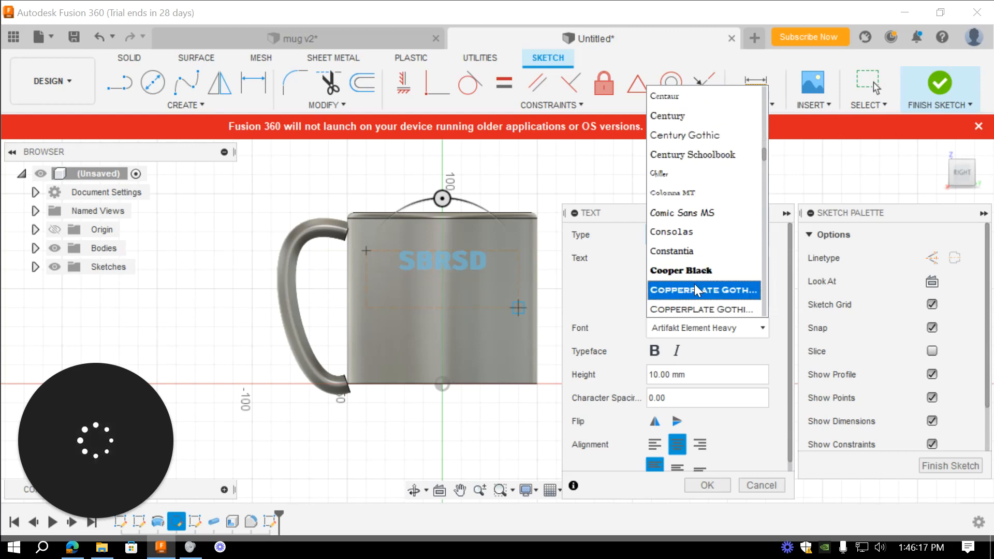
pyautogui.click(684, 214)
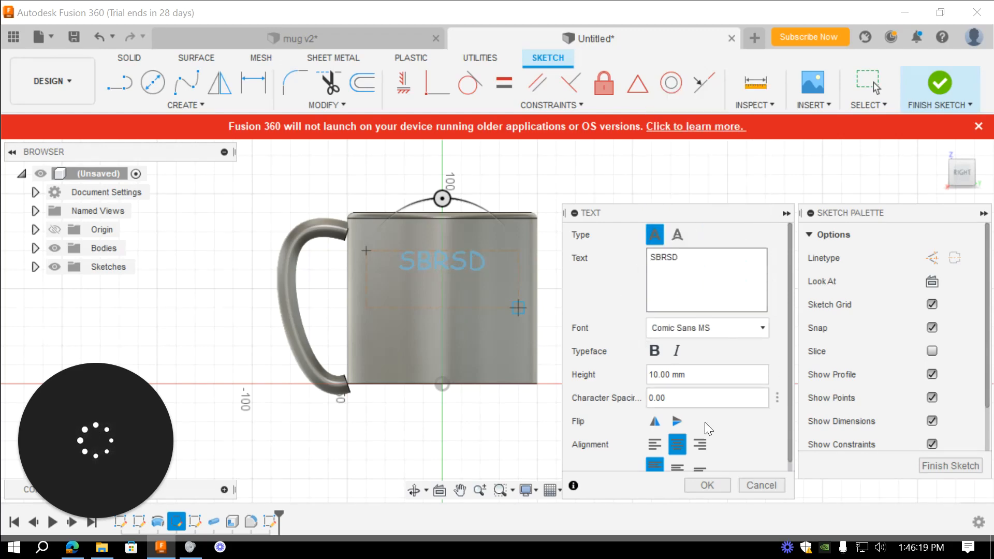
pyautogui.click(716, 482)
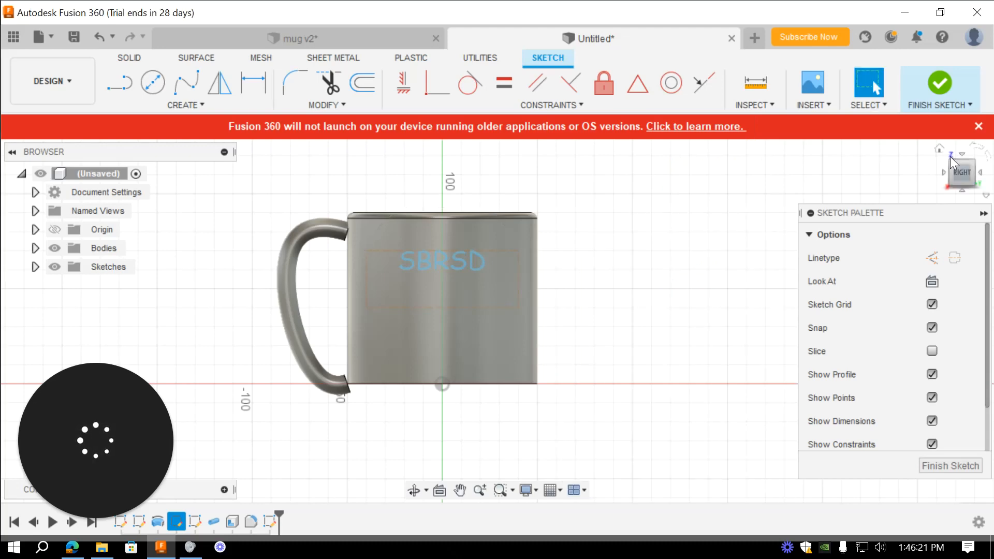
pyautogui.click(939, 148)
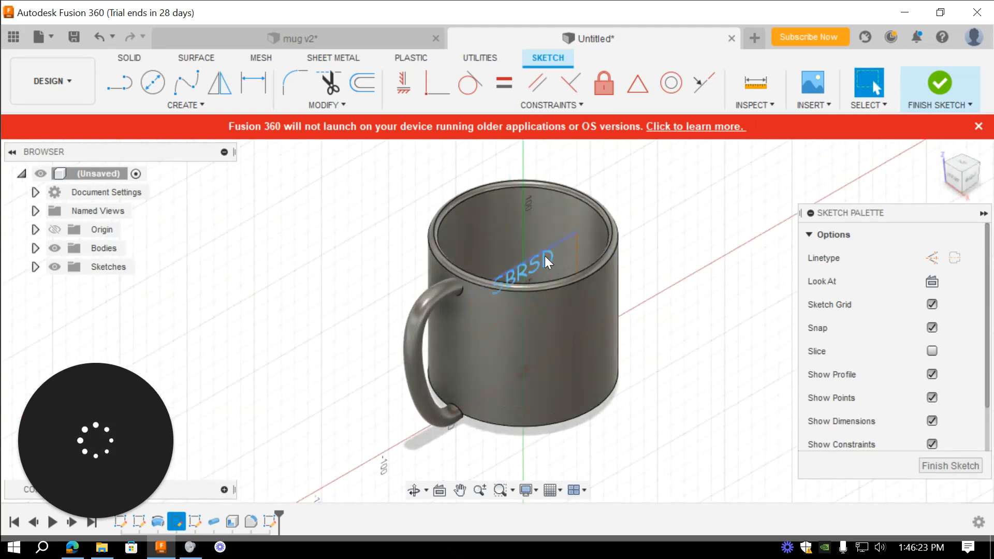
pyautogui.click(940, 79)
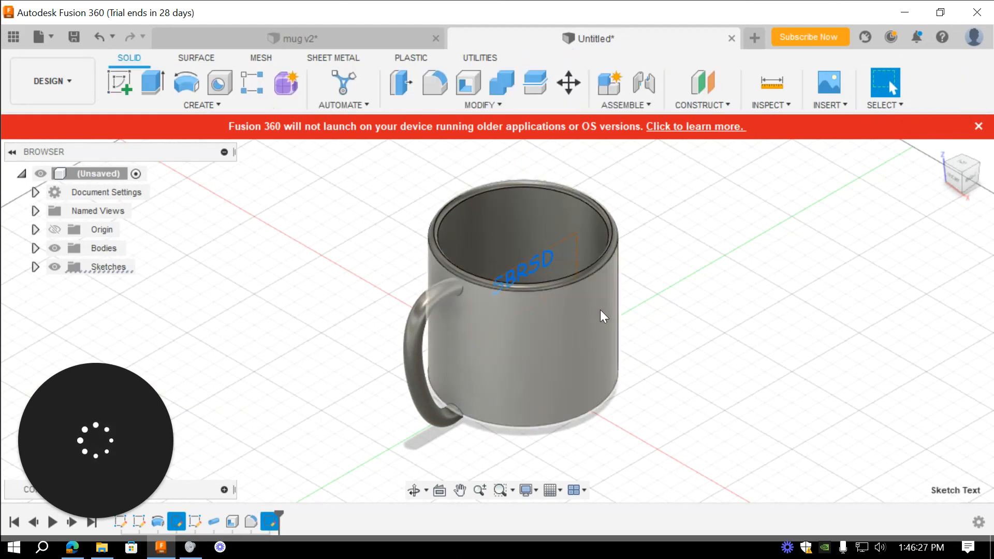
# - Extrude the SBRSD text as a cut using the To Object extent, ending at the mug's outer side face
pyautogui.press('e')
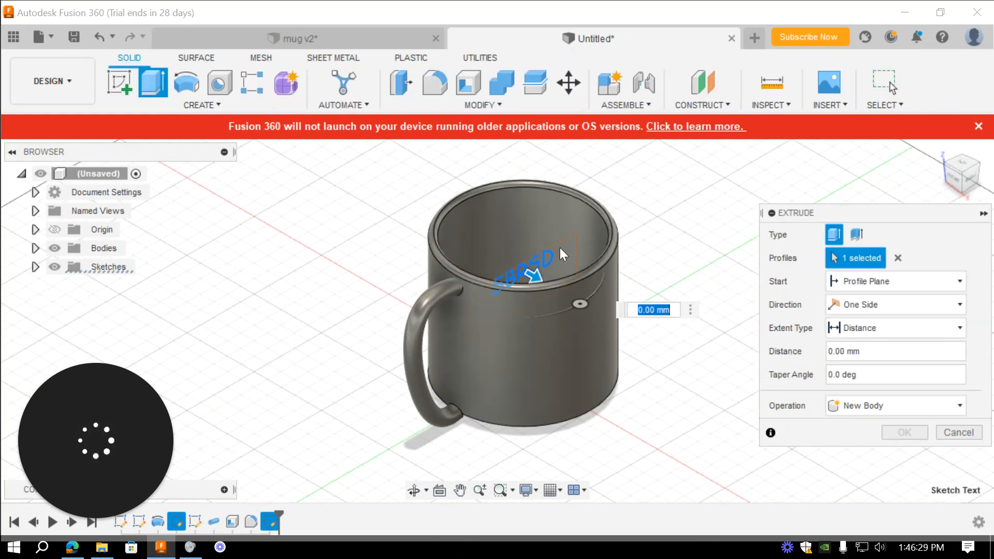
pyautogui.click(855, 327)
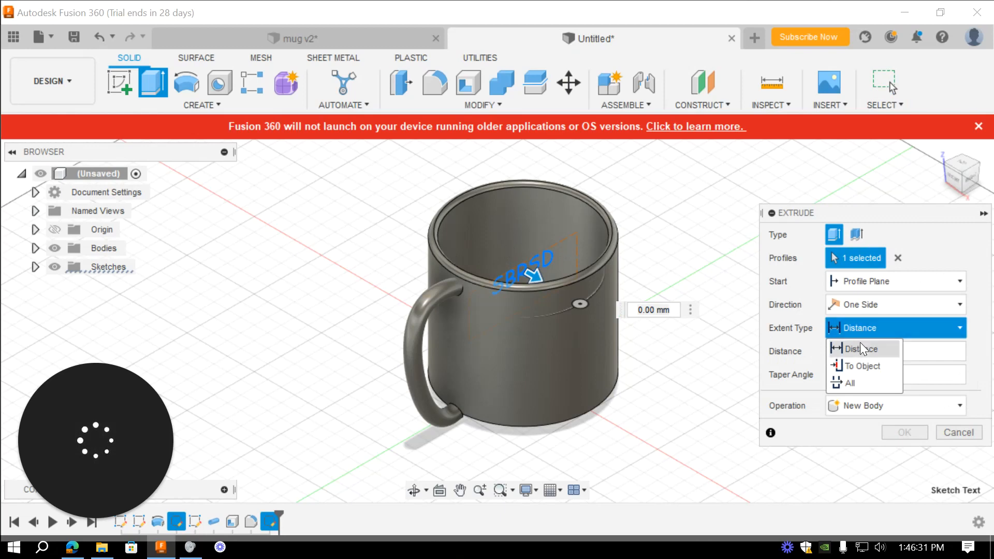
pyautogui.click(863, 365)
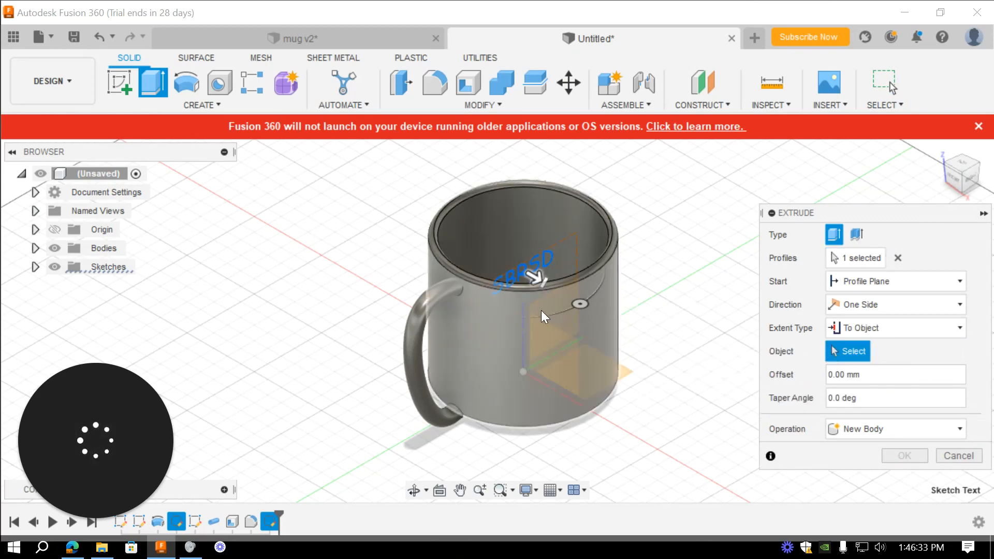
pyautogui.click(502, 322)
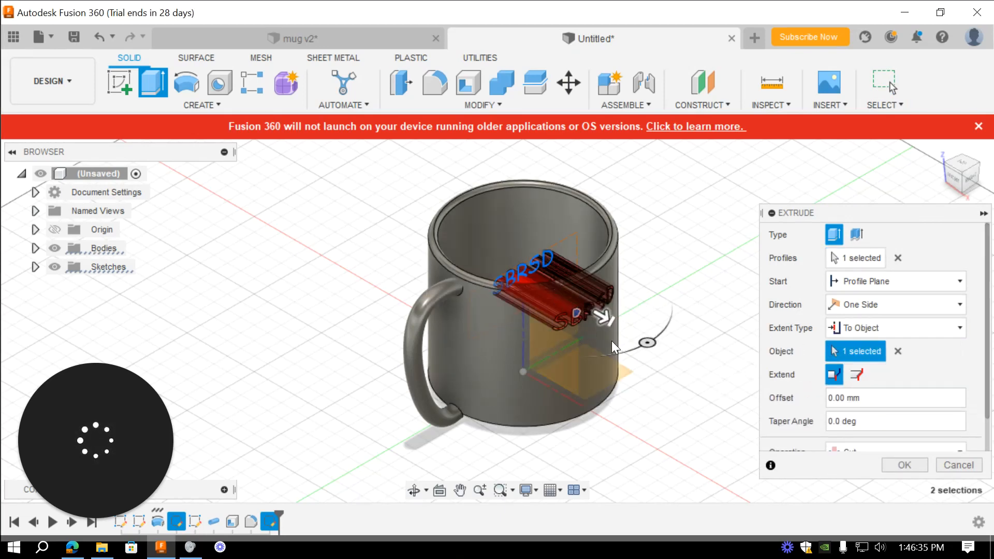
pyautogui.click(905, 465)
pyautogui.keyDown('shift'); pyautogui.moveTo(498, 320); pyautogui.dragTo(510, 319, button='middle'); pyautogui.keyUp('shift')
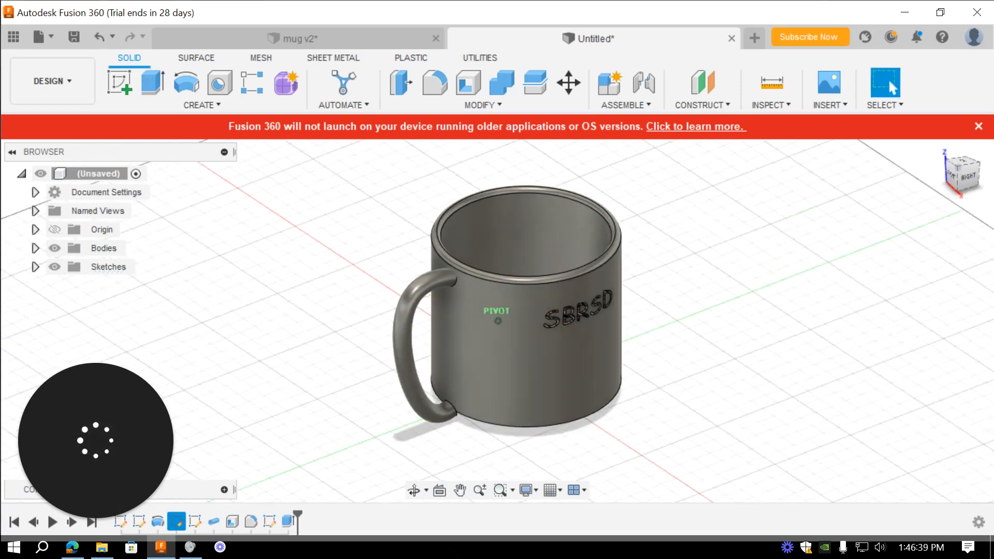
pyautogui.keyDown('shift'); pyautogui.moveTo(642, 370); pyautogui.dragTo(587, 310, button='middle'); pyautogui.keyUp('shift')
pyautogui.scroll(4, 587, 308)
pyautogui.scroll(-5, 560, 305)
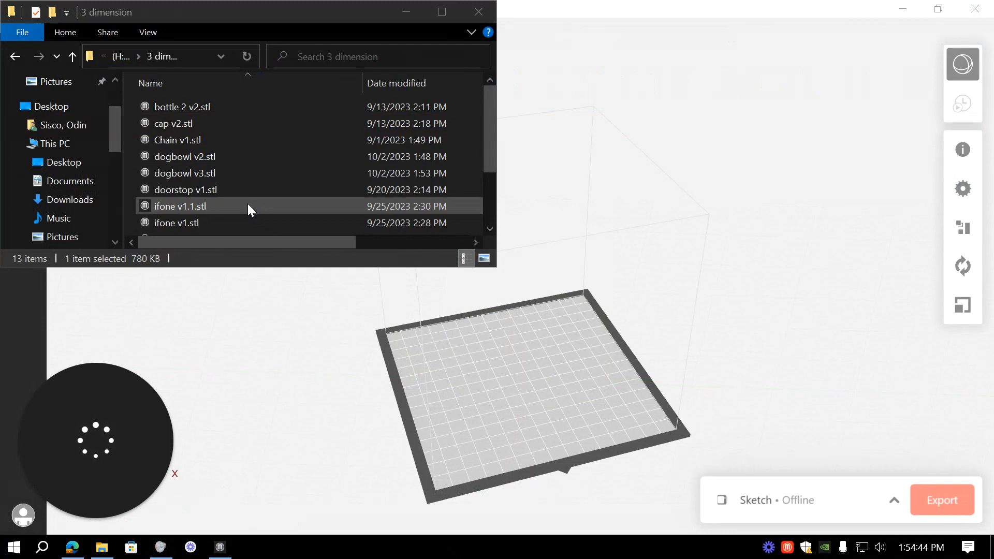
# - Load mug v2.stl from the 3 dimension folder onto the build plate in MakerBot Print
pyautogui.scroll(-2, 247, 205)
pyautogui.moveTo(210, 174); pyautogui.dragTo(533, 372)
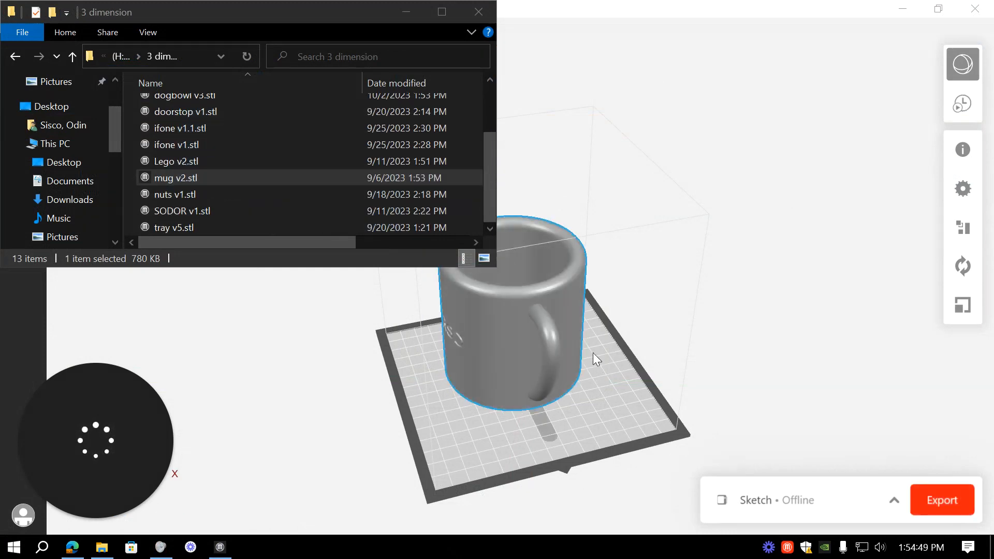
# - Examine the mug's lettering, handle and rim from several sides on the build plate
pyautogui.moveTo(750, 316)
pyautogui.mouseDown(button='right')
pyautogui.moveTo(254, 267)
pyautogui.moveTo(157, 296)
pyautogui.mouseUp(button='right')
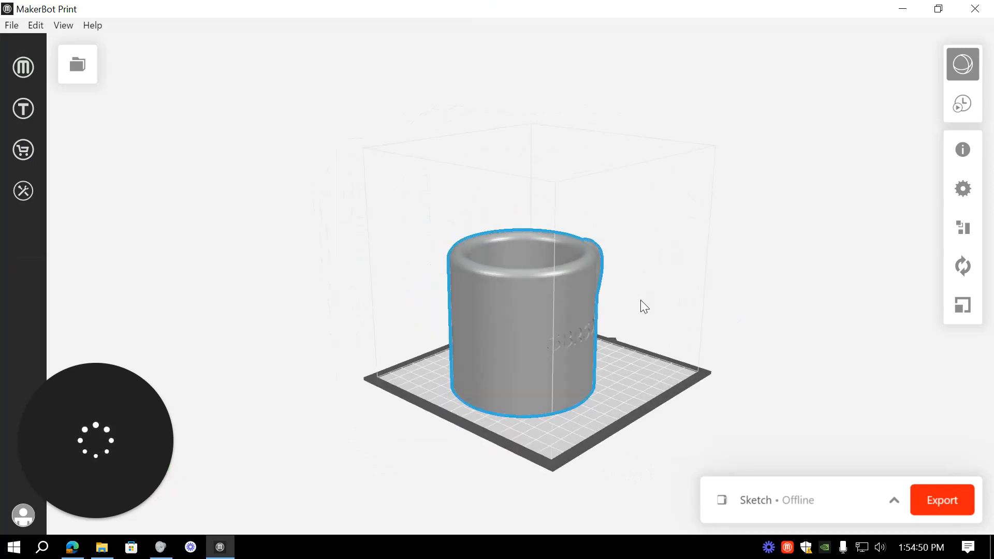
pyautogui.moveTo(748, 297); pyautogui.dragTo(691, 324, button='right')
pyautogui.moveTo(507, 336); pyautogui.dragTo(515, 331)
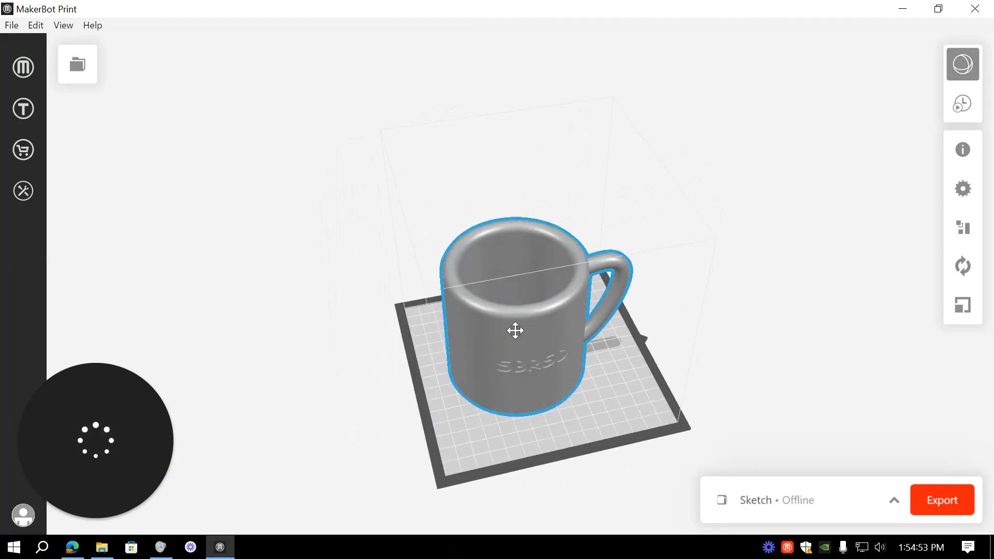
pyautogui.moveTo(759, 290); pyautogui.dragTo(460, 286, button='right')
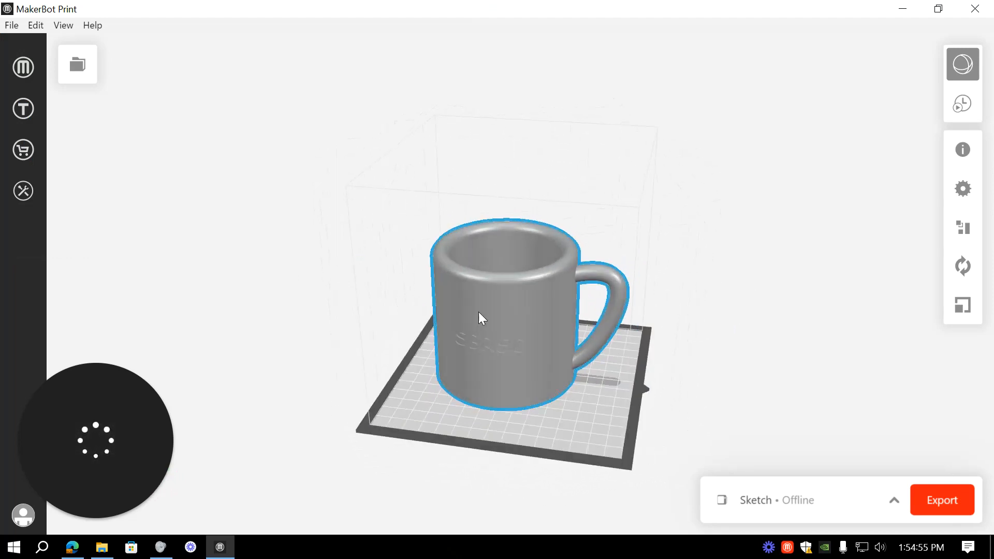
pyautogui.moveTo(699, 359); pyautogui.dragTo(249, 309, button='right')
pyautogui.moveTo(721, 297)
pyautogui.mouseDown(button='right')
pyautogui.moveTo(497, 326)
pyautogui.moveTo(290, 295)
pyautogui.mouseUp(button='right')
pyautogui.moveTo(681, 323); pyautogui.dragTo(645, 328, button='right')
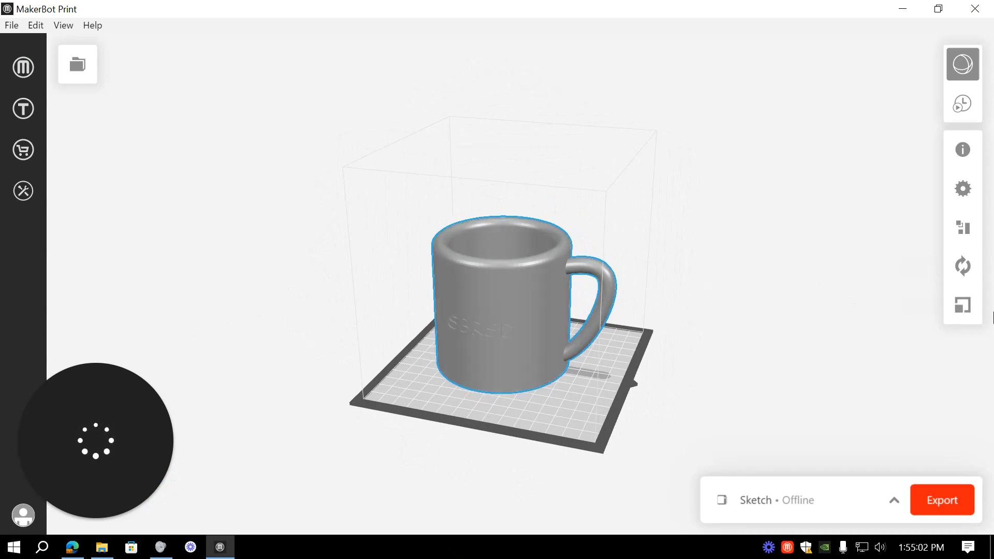
# - Try a uniform scale of 80 percent on the mug, restore its original size and deselect it
pyautogui.click(963, 305)
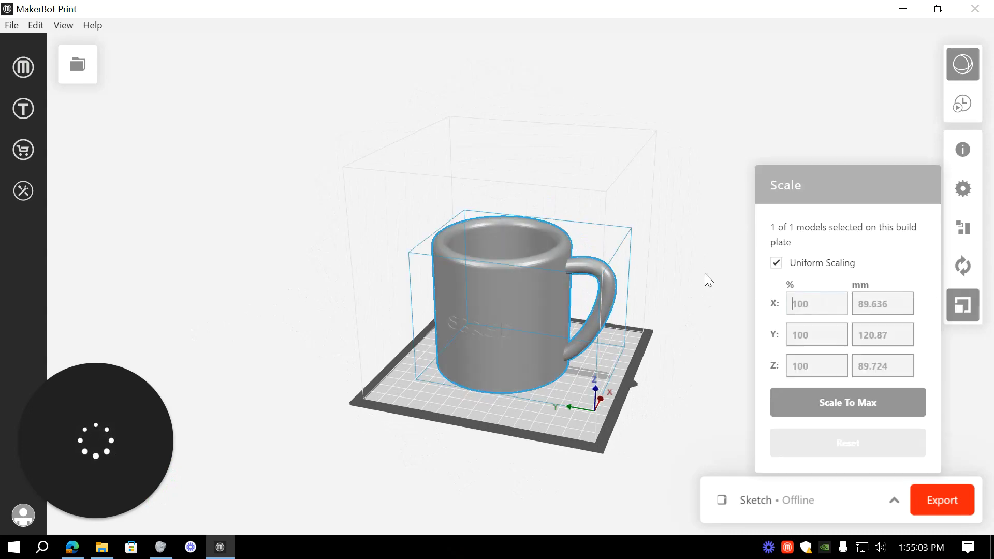
pyautogui.click(805, 299)
pyautogui.write('80')
pyautogui.press('Return')
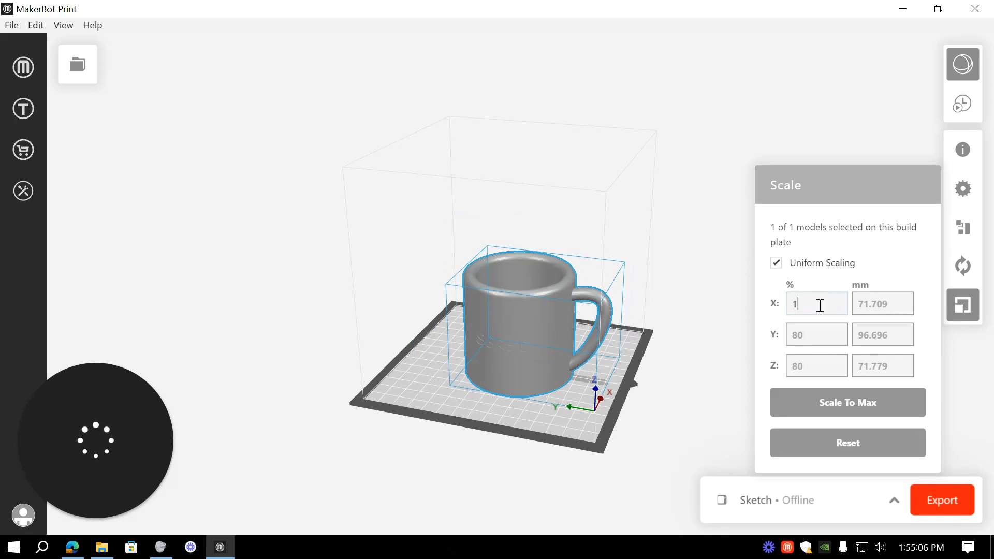
pyautogui.click(649, 286)
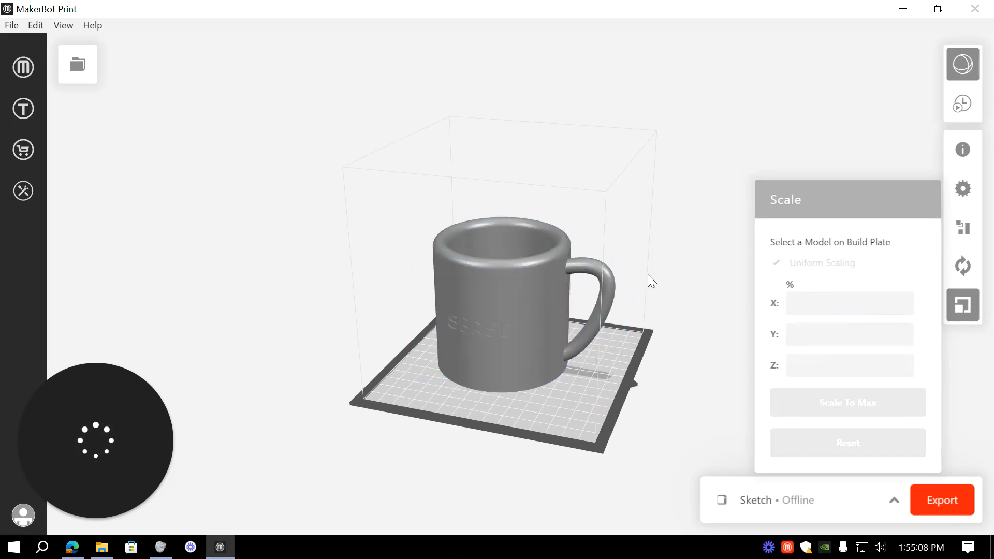
# - Start exporting the mug print as a Makerbot (*.makerbot) file
pyautogui.click(948, 502)
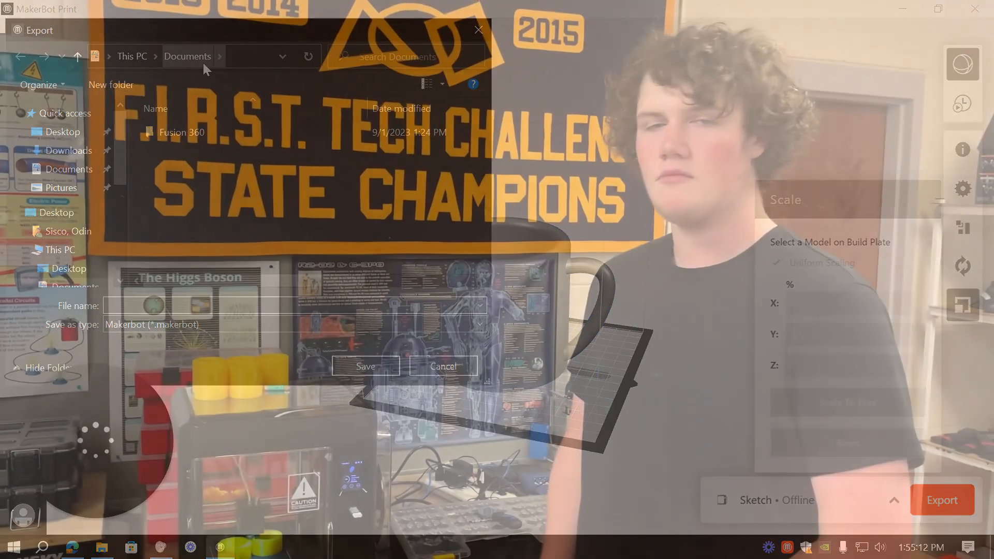